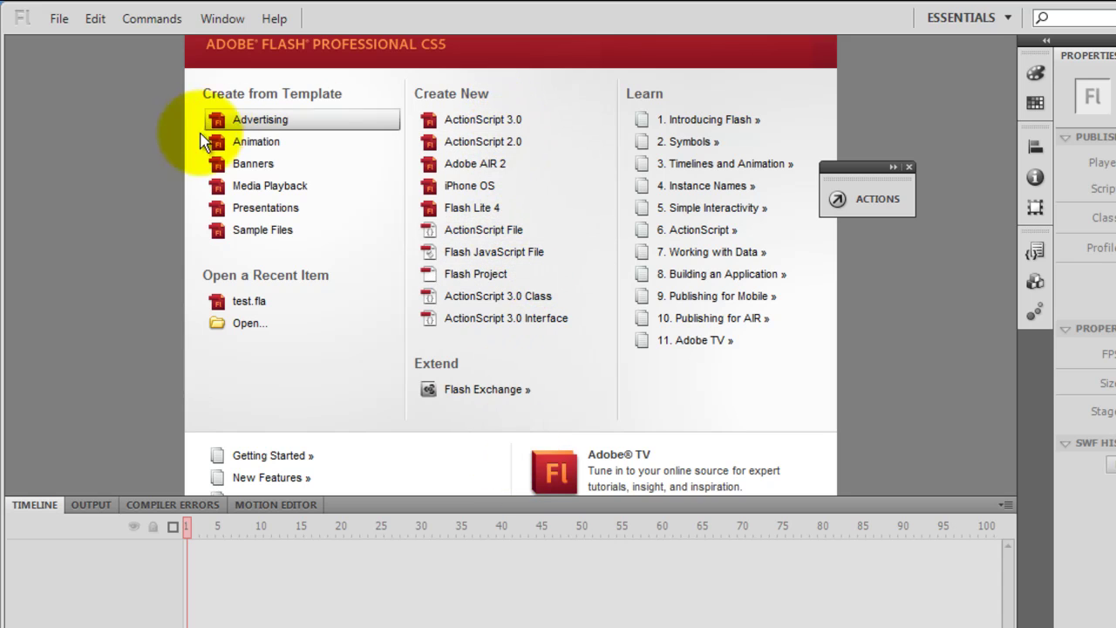
Preview the sample preloader templates and create a new document from Preloader for SWF.
{"action": "left_click", "coordinate": [279, 232]}
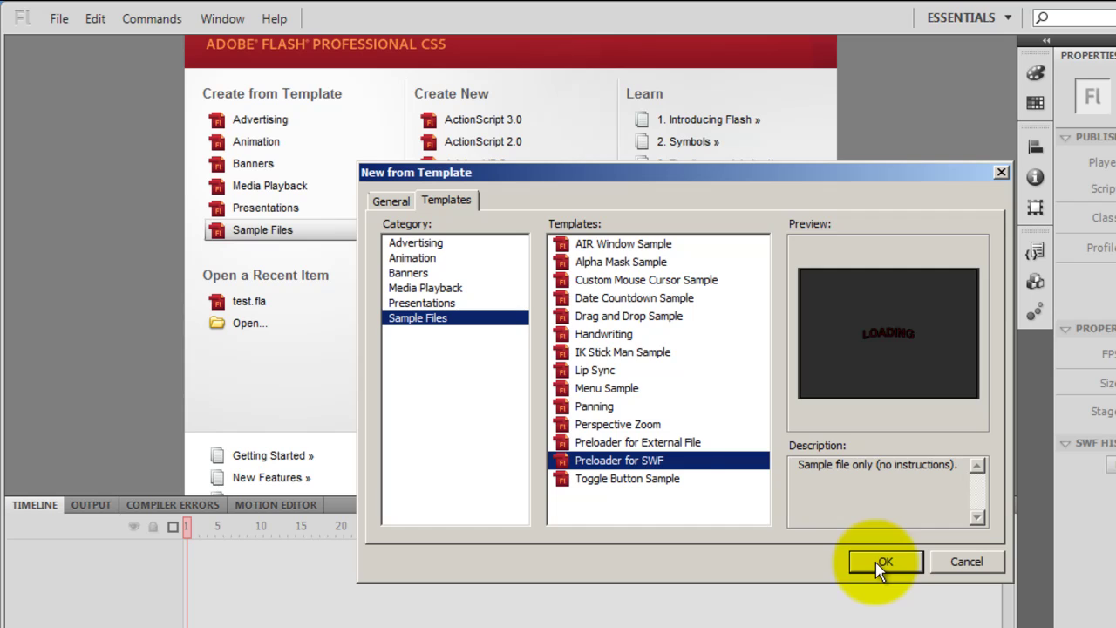
{"action": "left_click", "coordinate": [608, 444]}
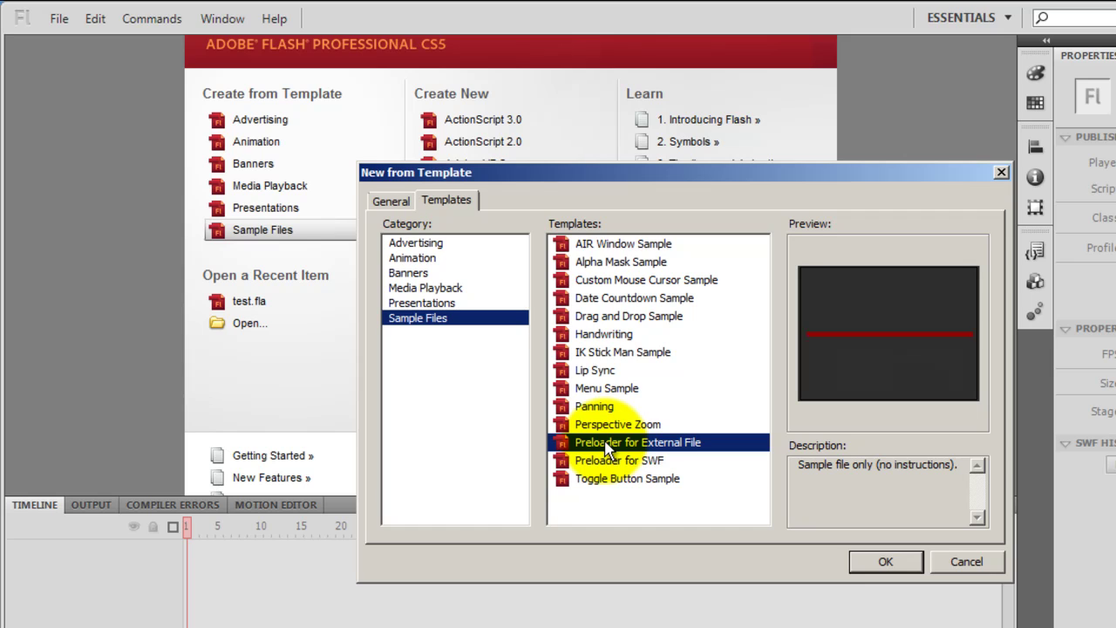
{"action": "left_click", "coordinate": [656, 461]}
{"action": "left_click", "coordinate": [883, 562]}
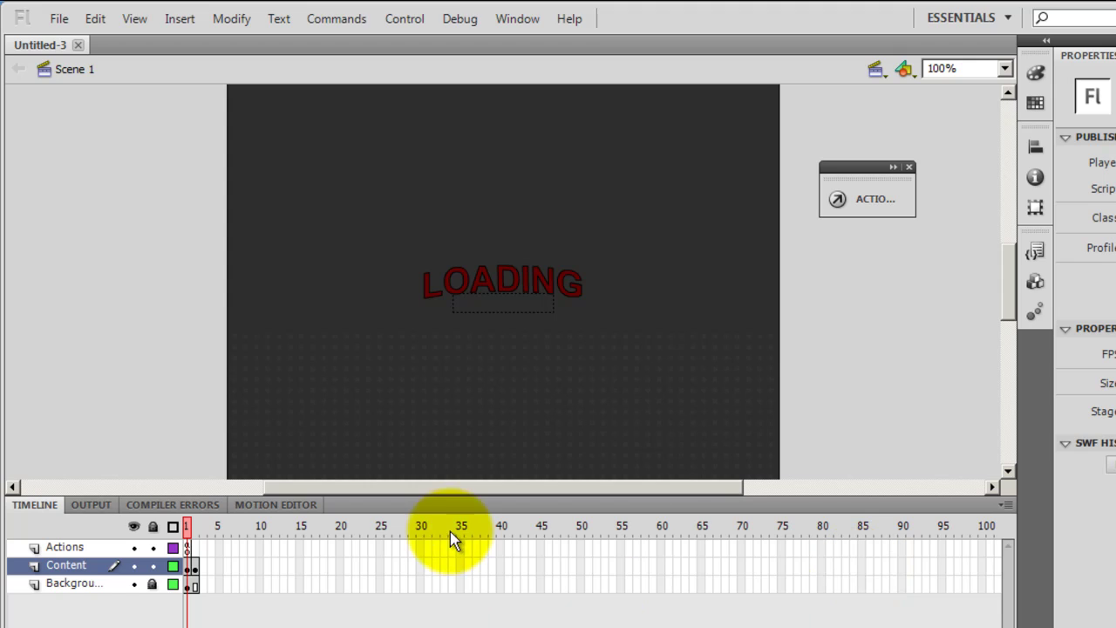
Go to frame 2 and delete the 'Large content here' placeholder text.
{"action": "left_click_drag", "start_coordinate": [189, 525], "coordinate": [199, 530]}
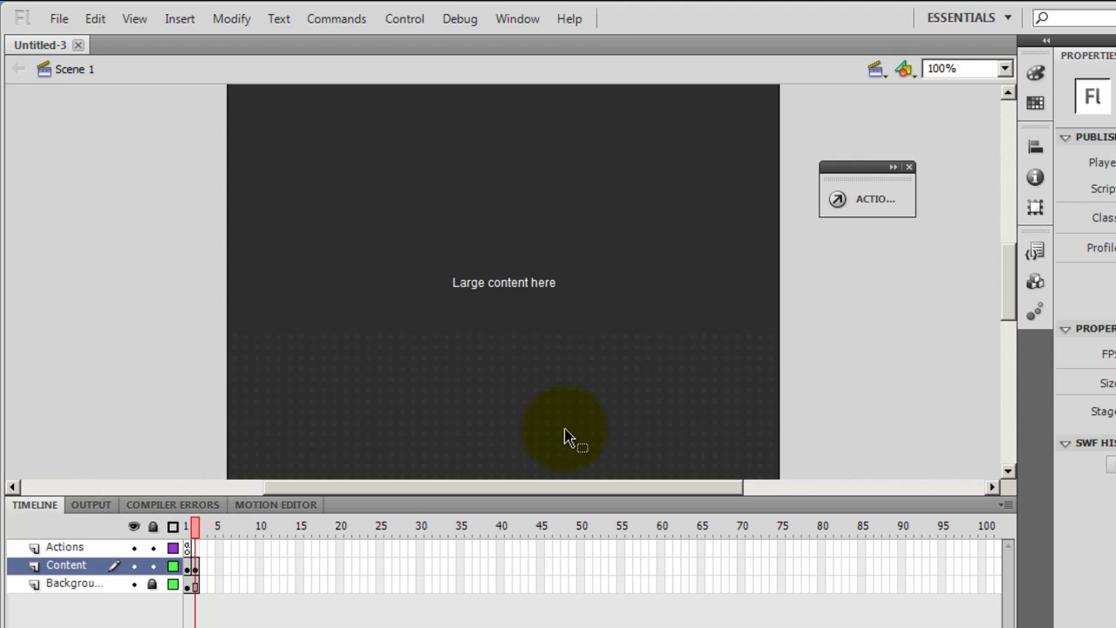
{"action": "left_click", "coordinate": [546, 287]}
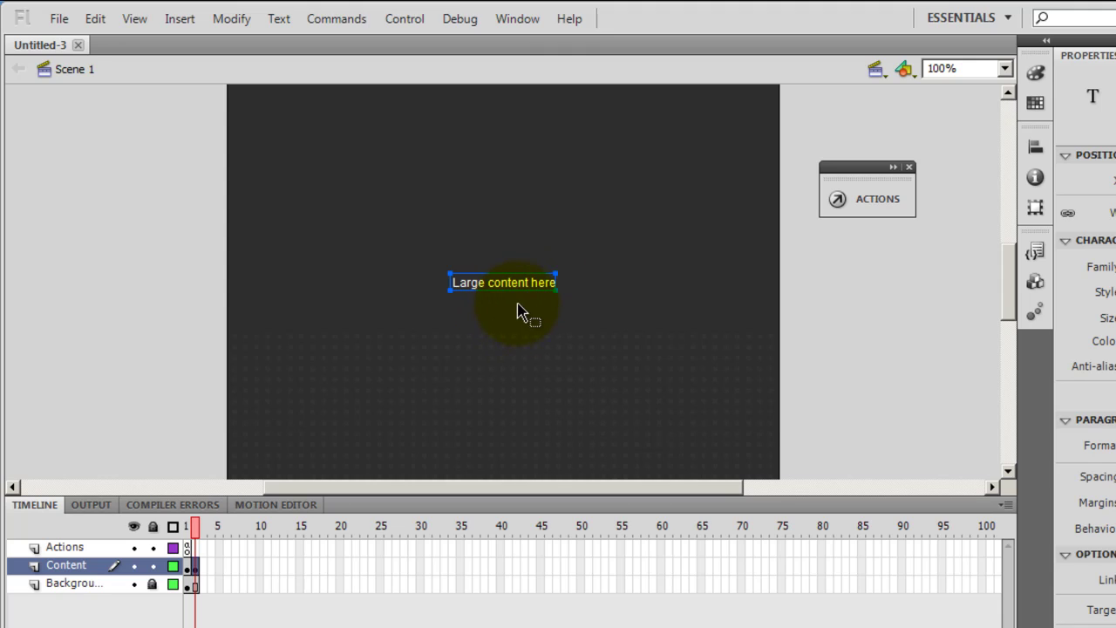
{"action": "key", "text": "Delete"}
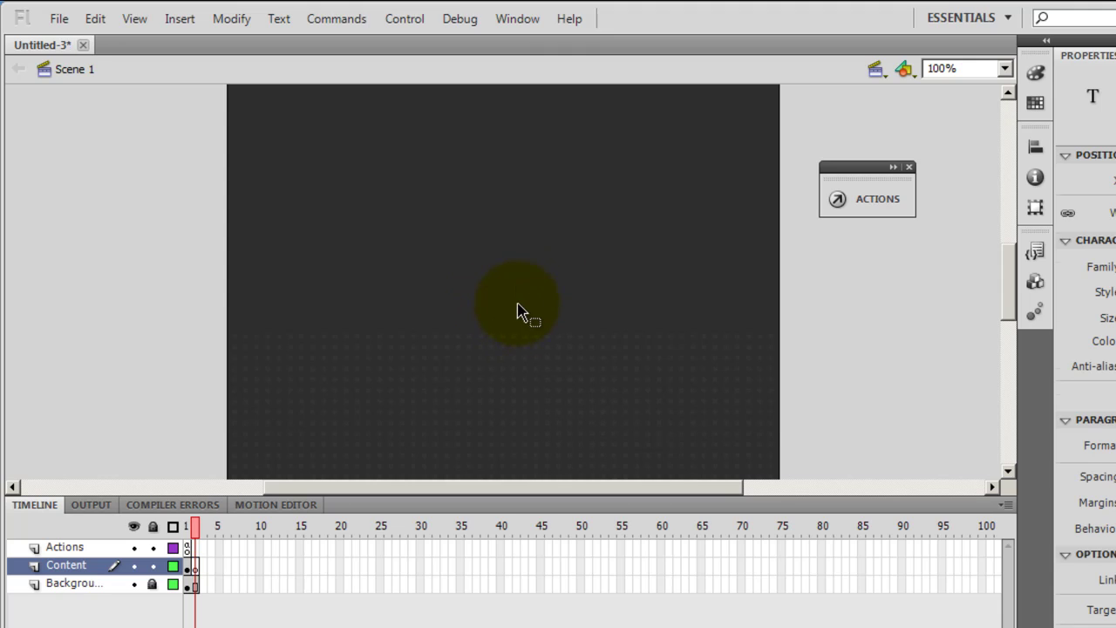
Import the Penguins picture to the stage with File > Import > Import to Stage.
{"action": "left_click", "coordinate": [59, 19]}
{"action": "mouse_move", "coordinate": [252, 260]}
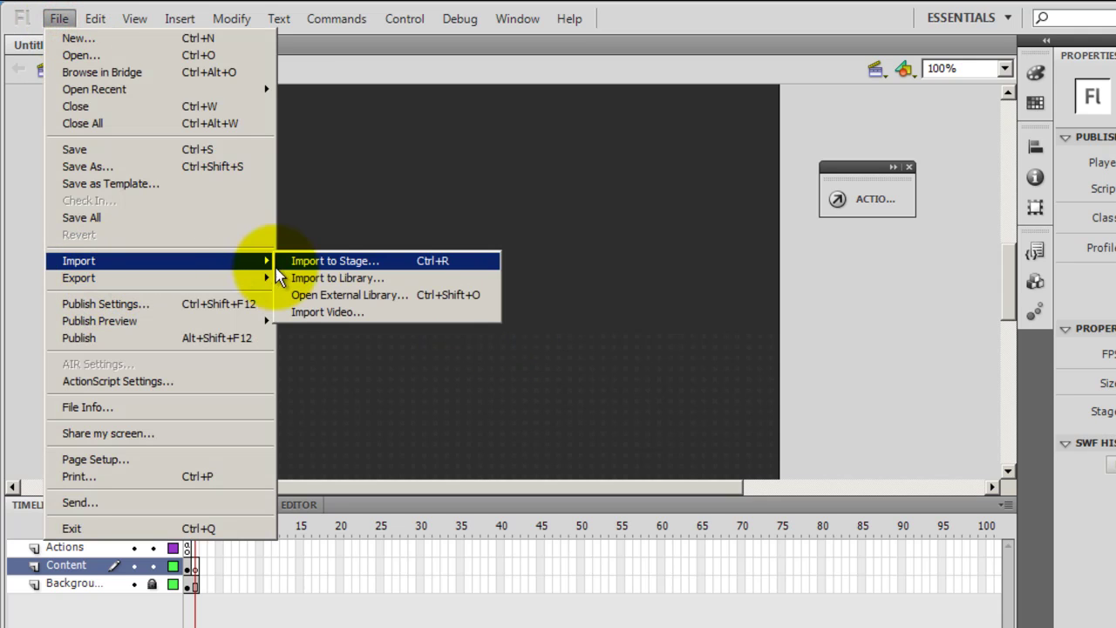
{"action": "left_click", "coordinate": [311, 260]}
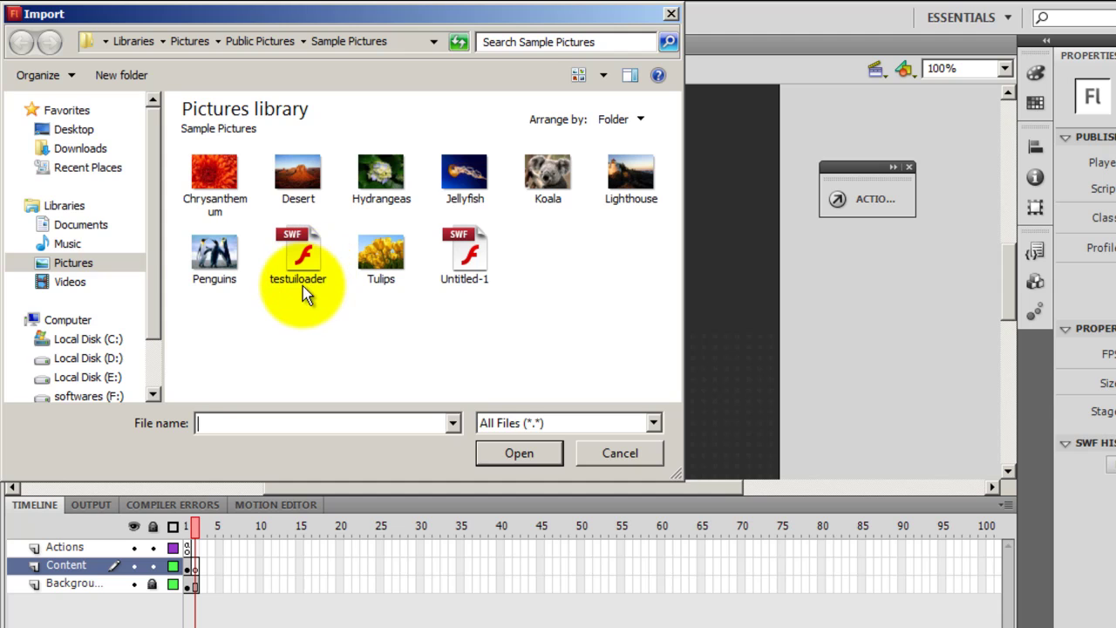
{"action": "double_click", "coordinate": [215, 255]}
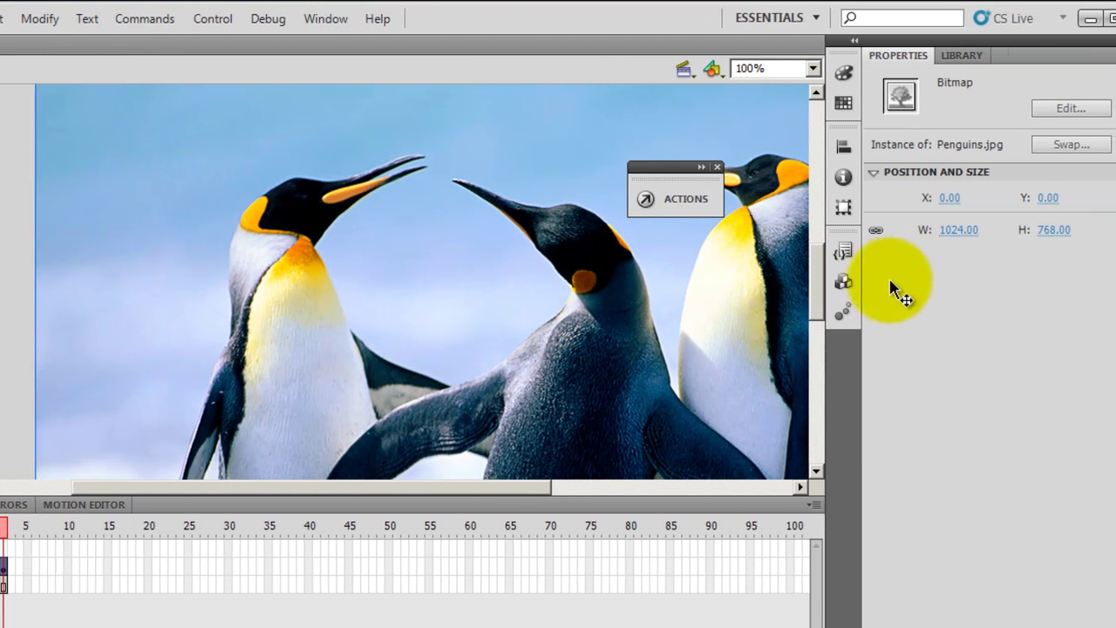
Resize the Penguins picture to width 550 and height 407.5 with proportions unlinked.
{"action": "left_click", "coordinate": [957, 231]}
{"action": "type", "text": "550"}
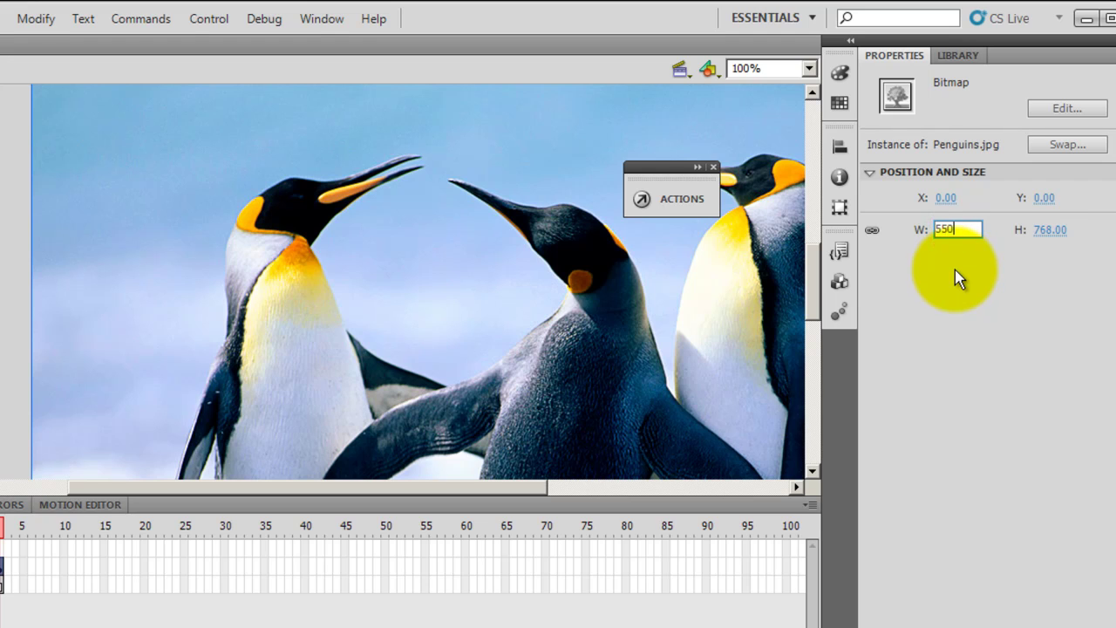
{"action": "key", "text": "Tab"}
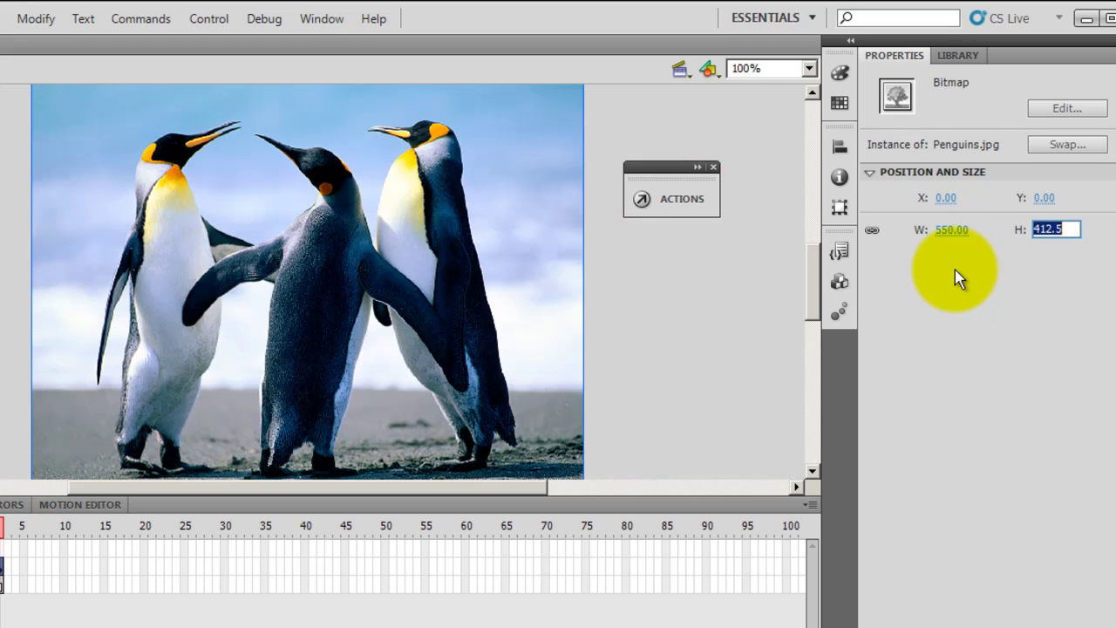
{"action": "left_click", "coordinate": [871, 229]}
{"action": "left_click", "coordinate": [1051, 230]}
{"action": "type", "text": "407.5"}
{"action": "key", "text": "Return"}
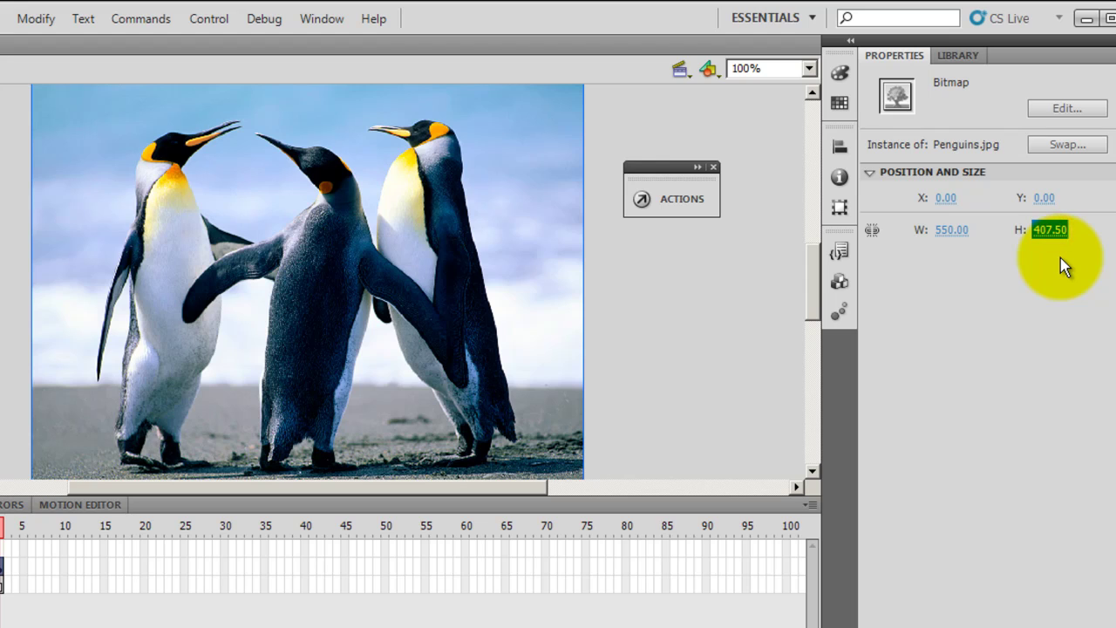
{"action": "key", "text": "Escape"}
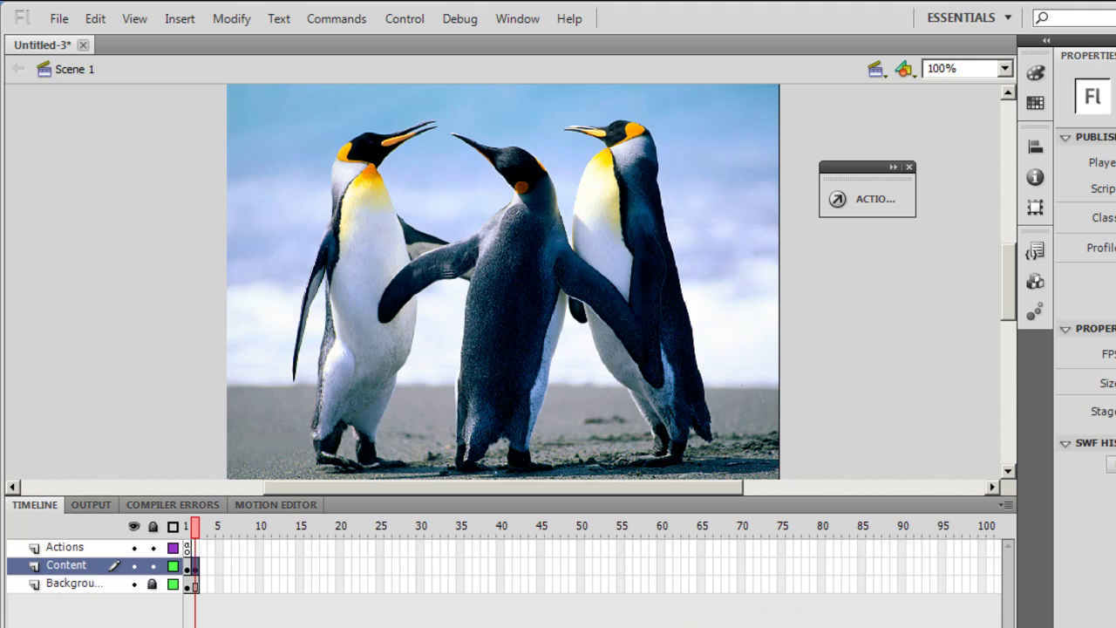
Return to frame 1 and test the movie using View > Simulate Download to watch the preloader.
{"action": "left_click", "coordinate": [188, 528]}
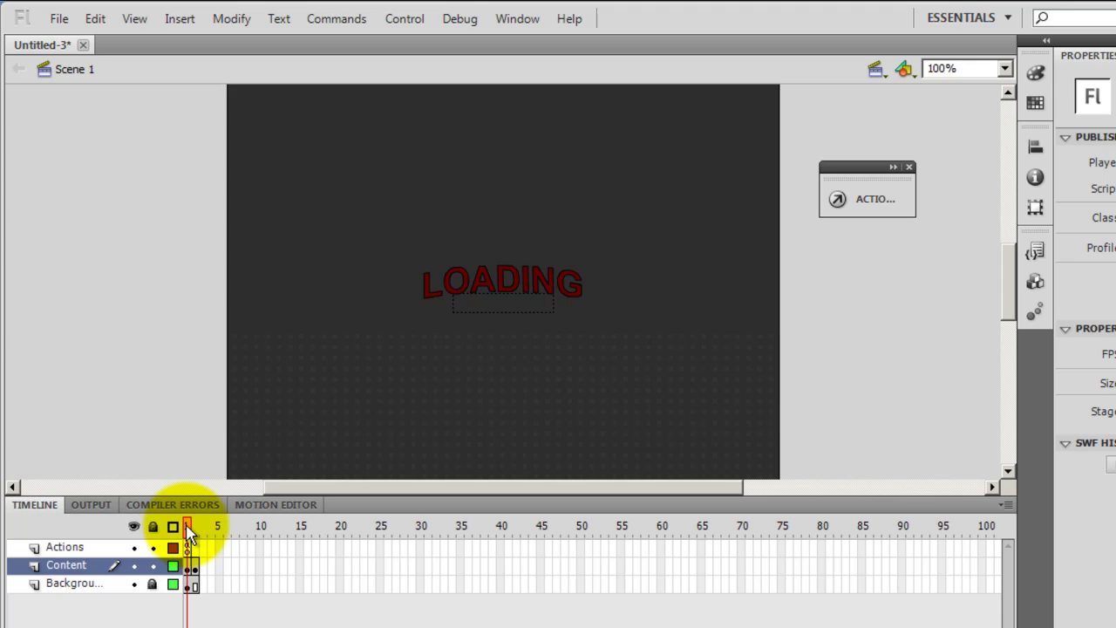
{"action": "key", "text": "ctrl+Return"}
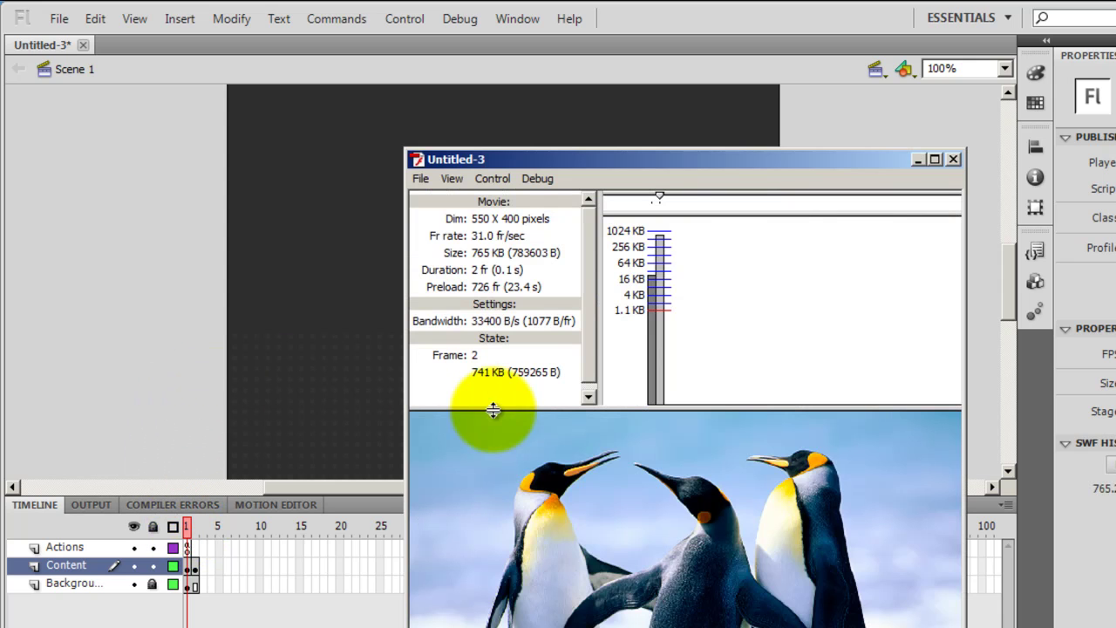
{"action": "left_click_drag", "start_coordinate": [678, 162], "coordinate": [535, 50]}
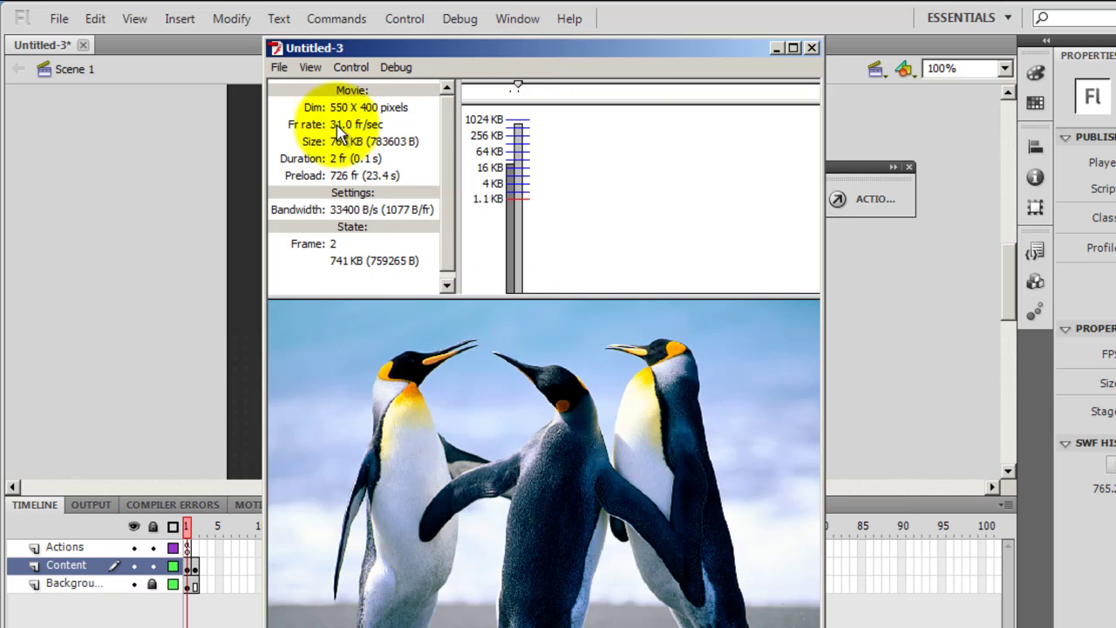
{"action": "left_click", "coordinate": [314, 68]}
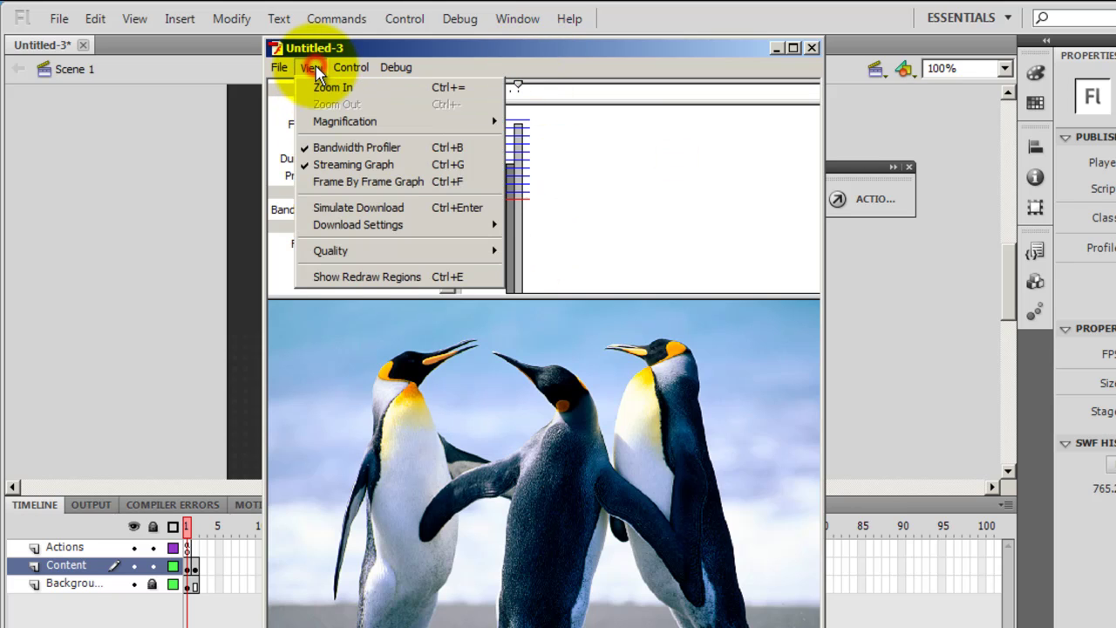
{"action": "left_click", "coordinate": [435, 207]}
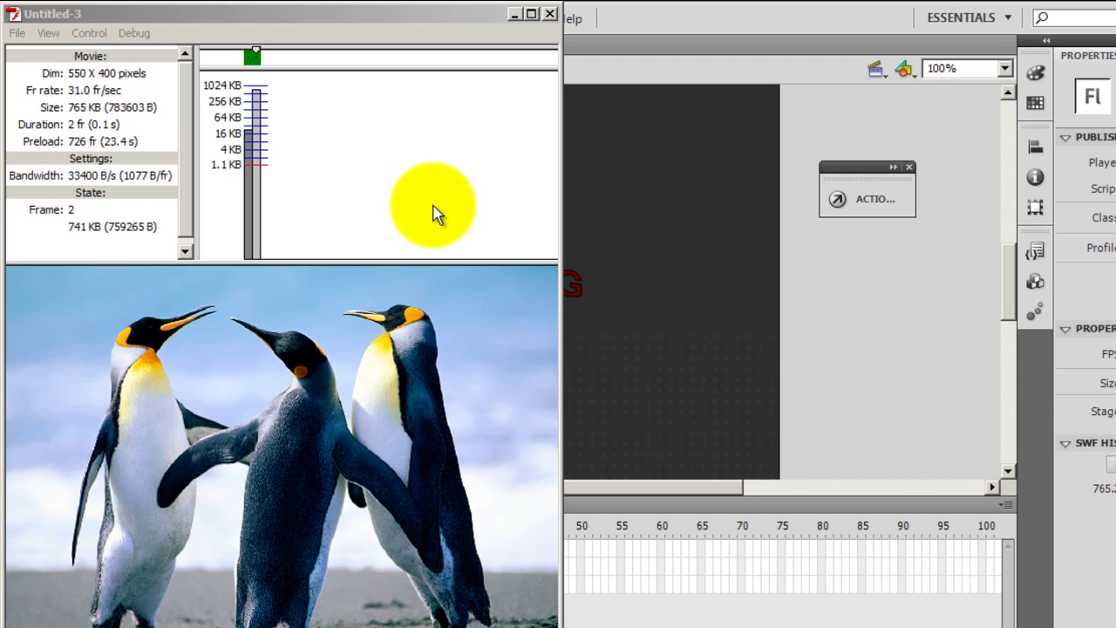
Close the test movie, then delete the LOADING graphic and the Background layer.
{"action": "left_click", "coordinate": [551, 15]}
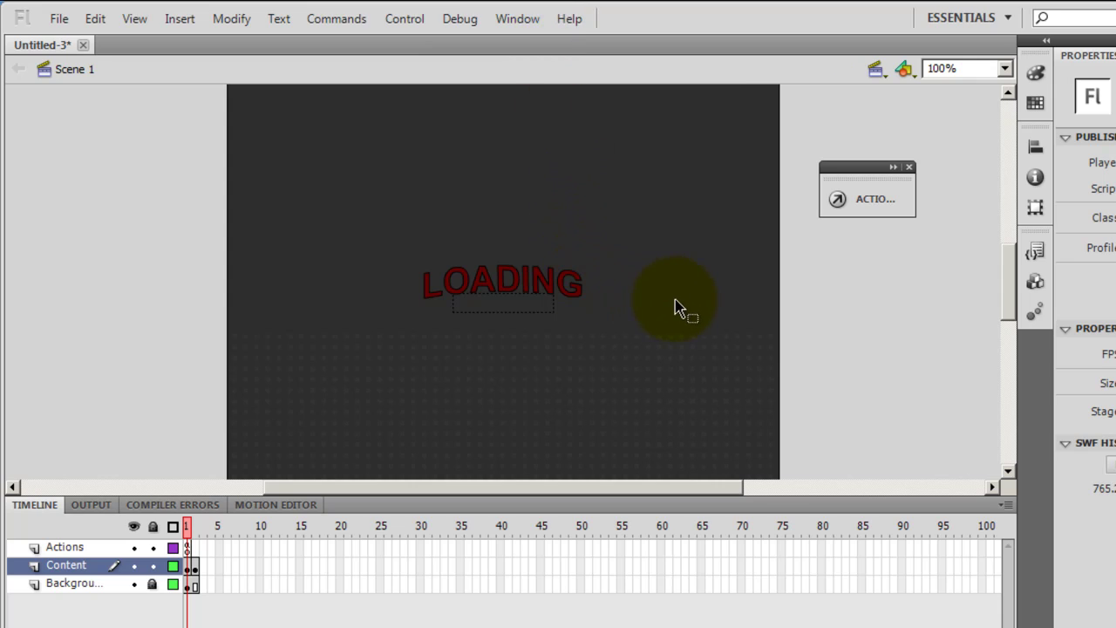
{"action": "left_click", "coordinate": [559, 279]}
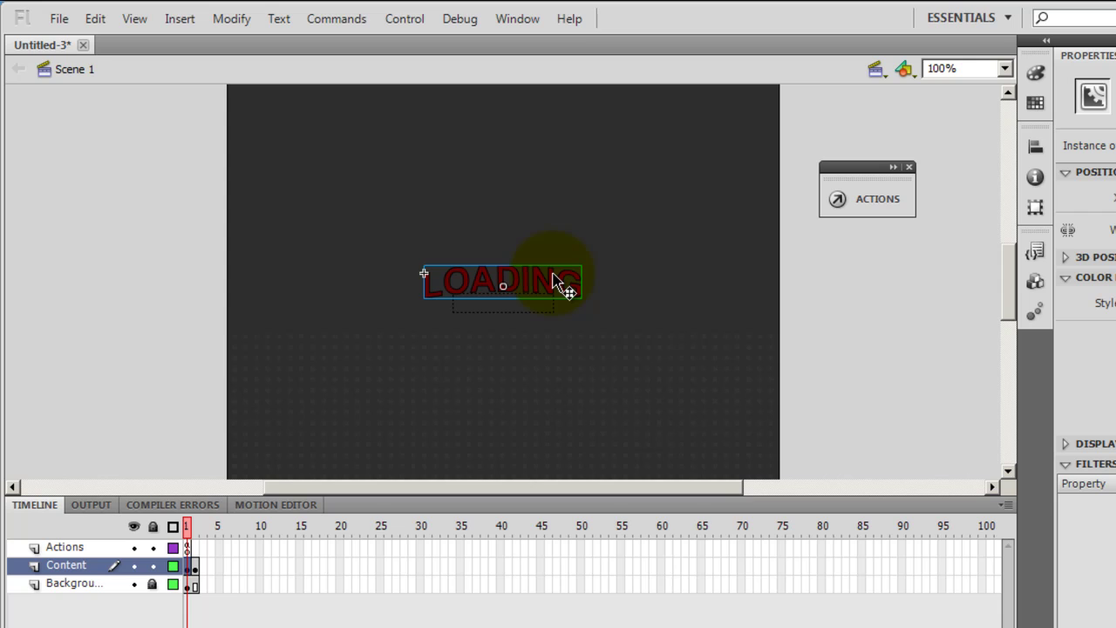
{"action": "key", "text": "Delete"}
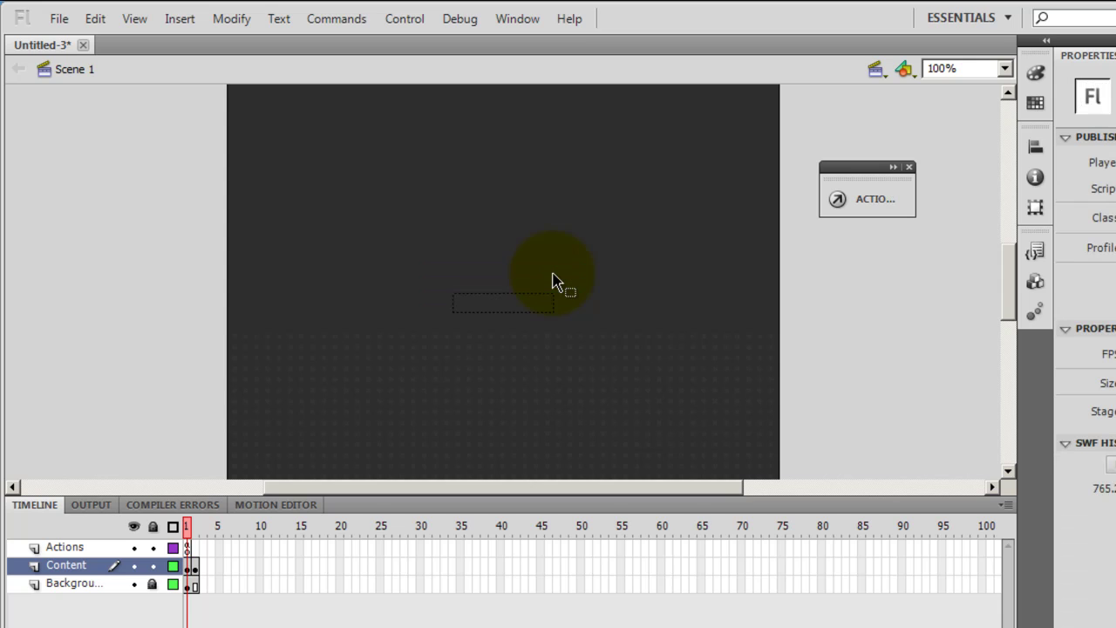
{"action": "left_click", "coordinate": [46, 581]}
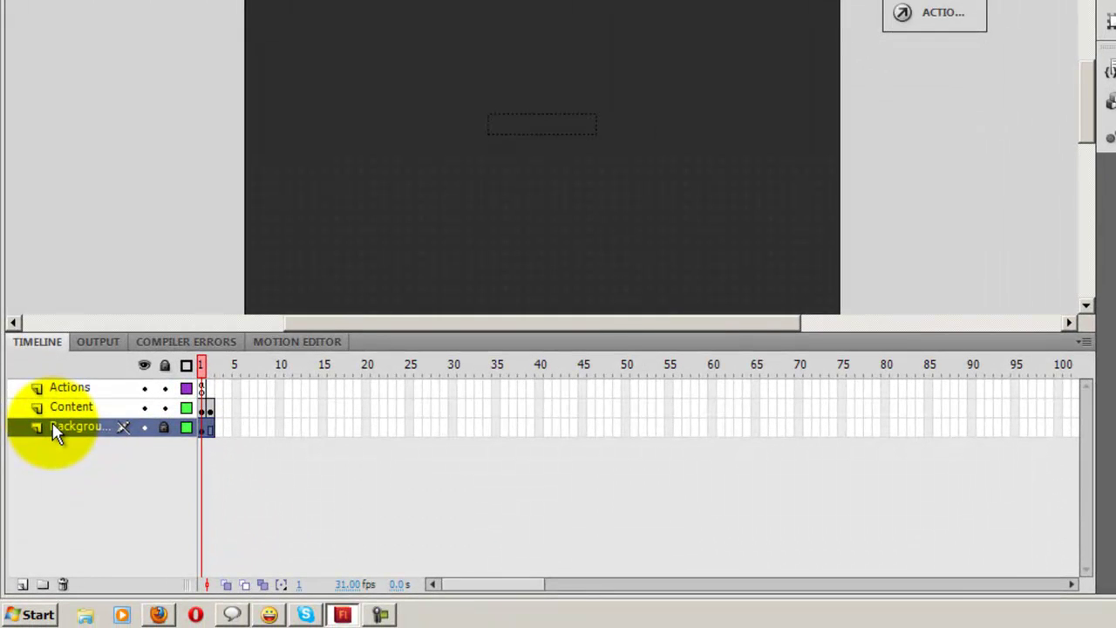
{"action": "left_click", "coordinate": [65, 586]}
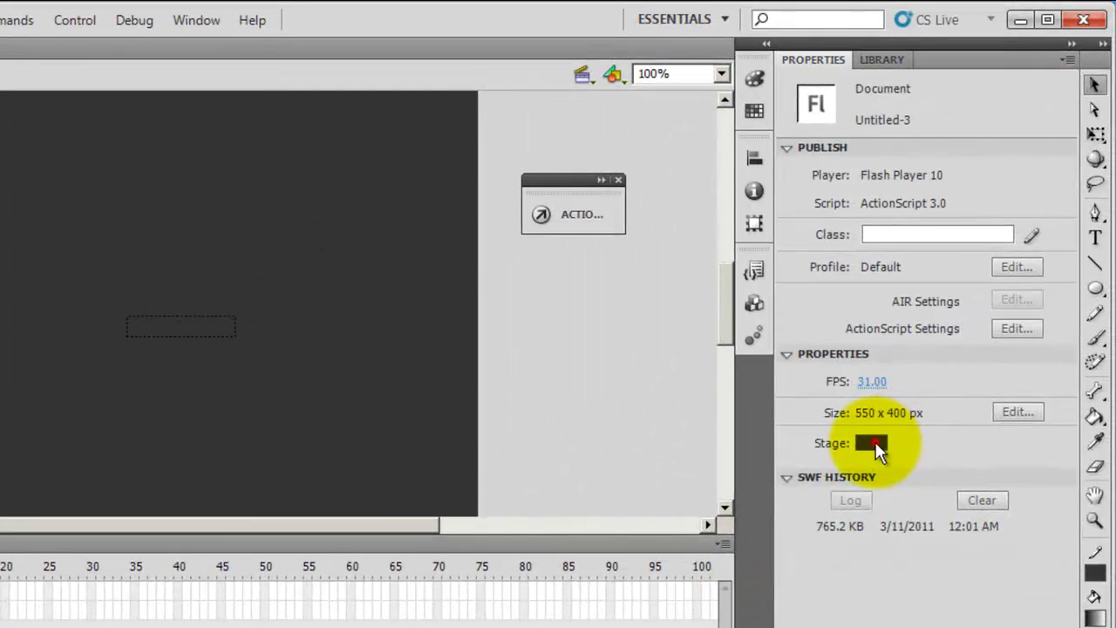
Set the stage colour to white and make the percent_txt text black (#000000).
{"action": "left_click", "coordinate": [872, 445]}
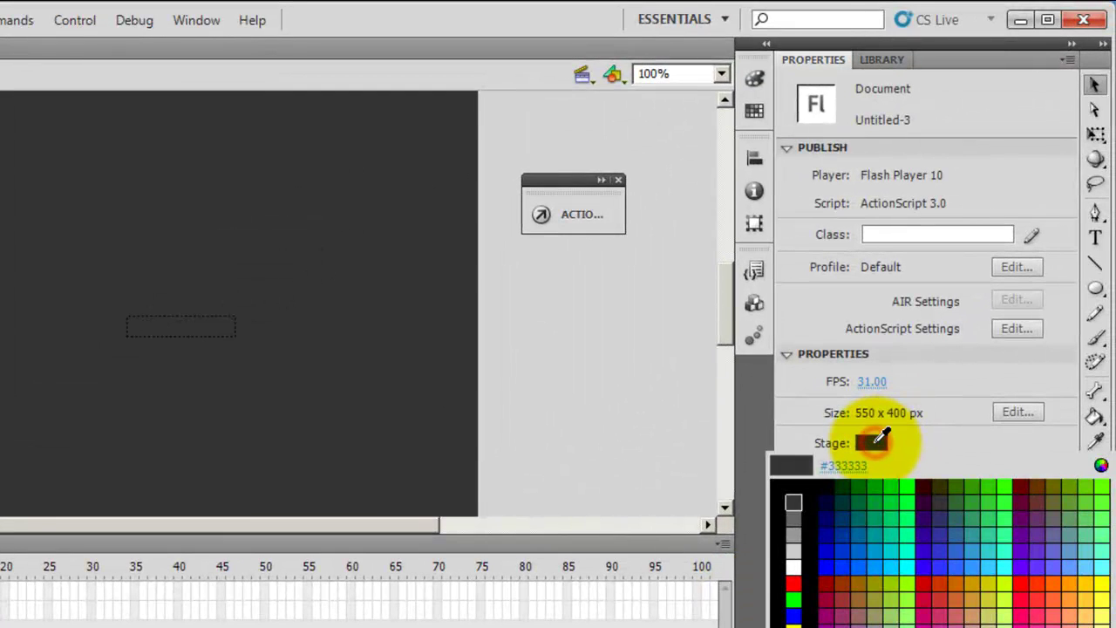
{"action": "left_click", "coordinate": [799, 559]}
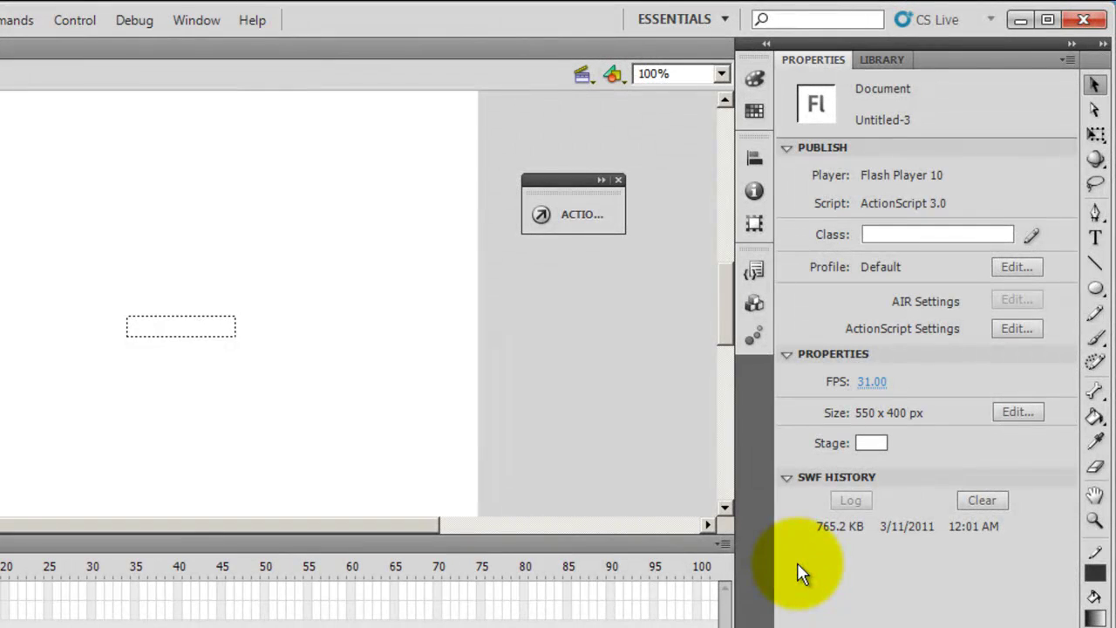
{"action": "left_click", "coordinate": [157, 321]}
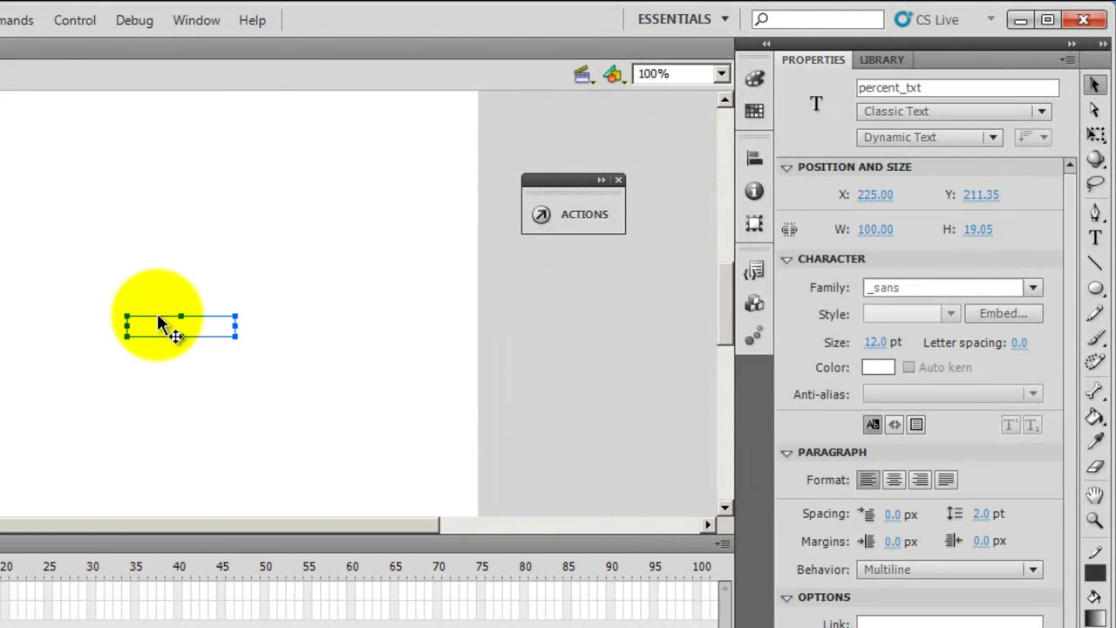
{"action": "left_click", "coordinate": [886, 374]}
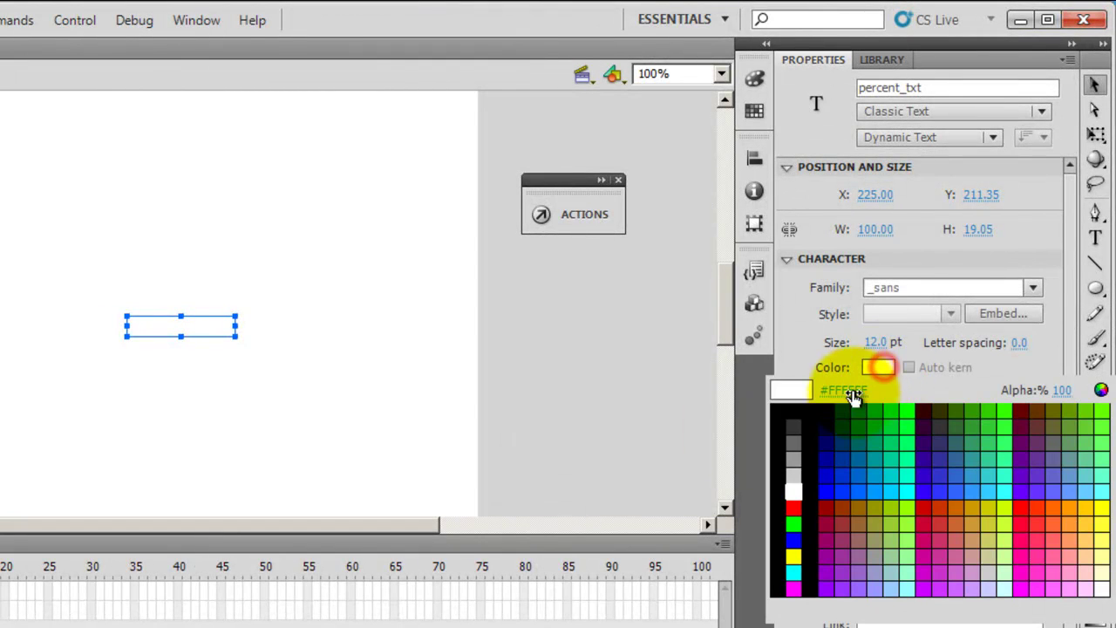
{"action": "left_click", "coordinate": [780, 405]}
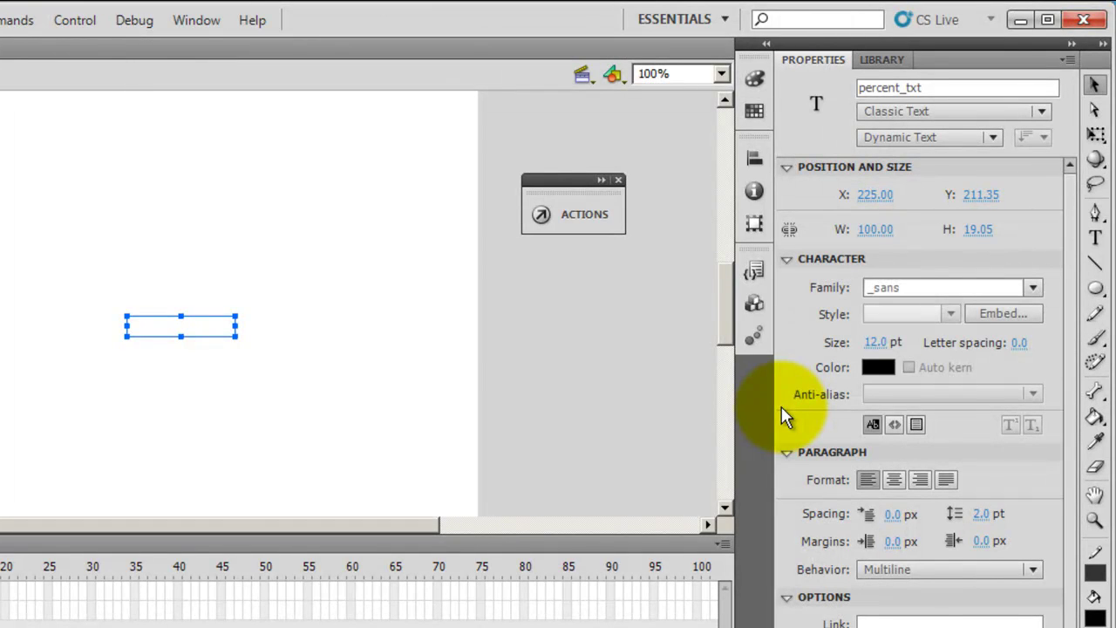
Draw a black circle near the stage's top-left with the Oval tool.
{"action": "left_click", "coordinate": [1100, 292]}
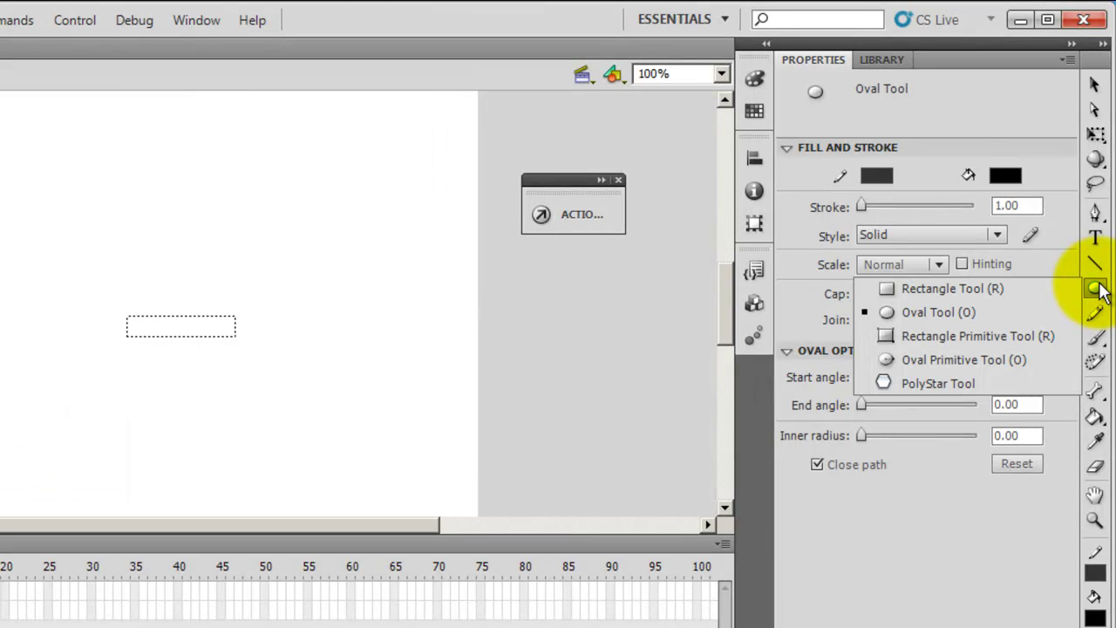
{"action": "left_click", "coordinate": [932, 313]}
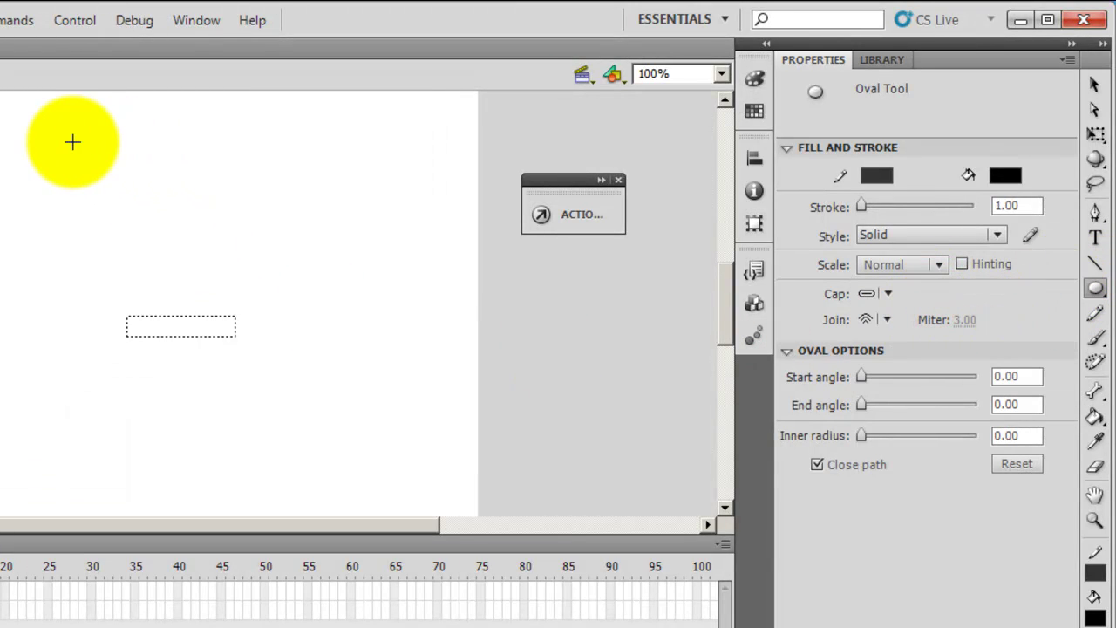
{"action": "left_click_drag", "start_coordinate": [73, 141], "coordinate": [222, 207]}
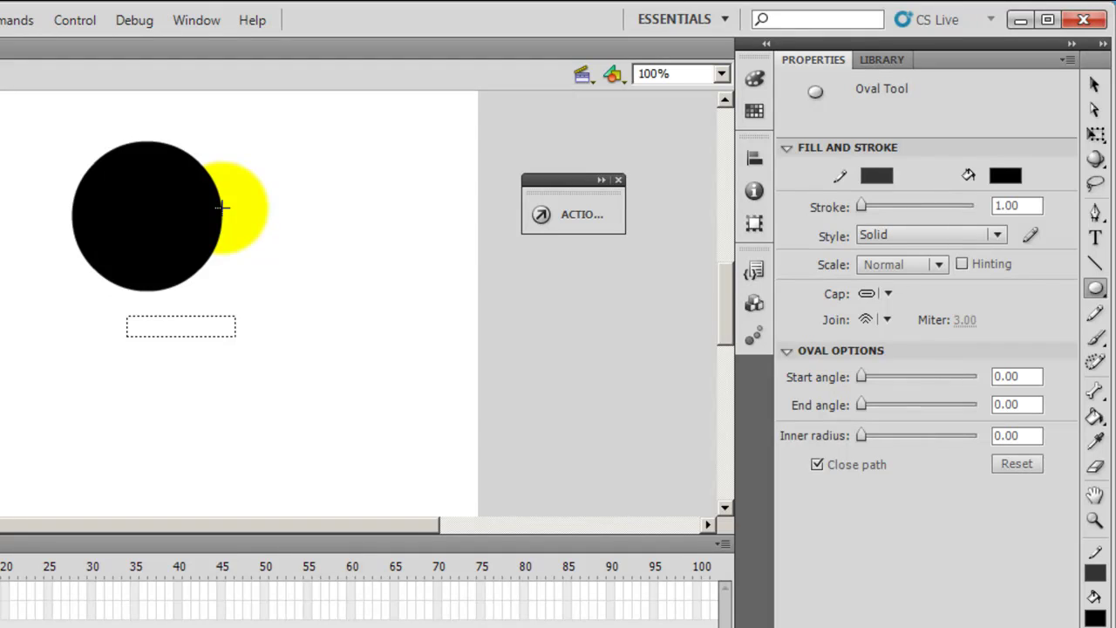
Pull the circle's fill off its outline and delete the leftover stroke.
{"action": "left_click", "coordinate": [1095, 85]}
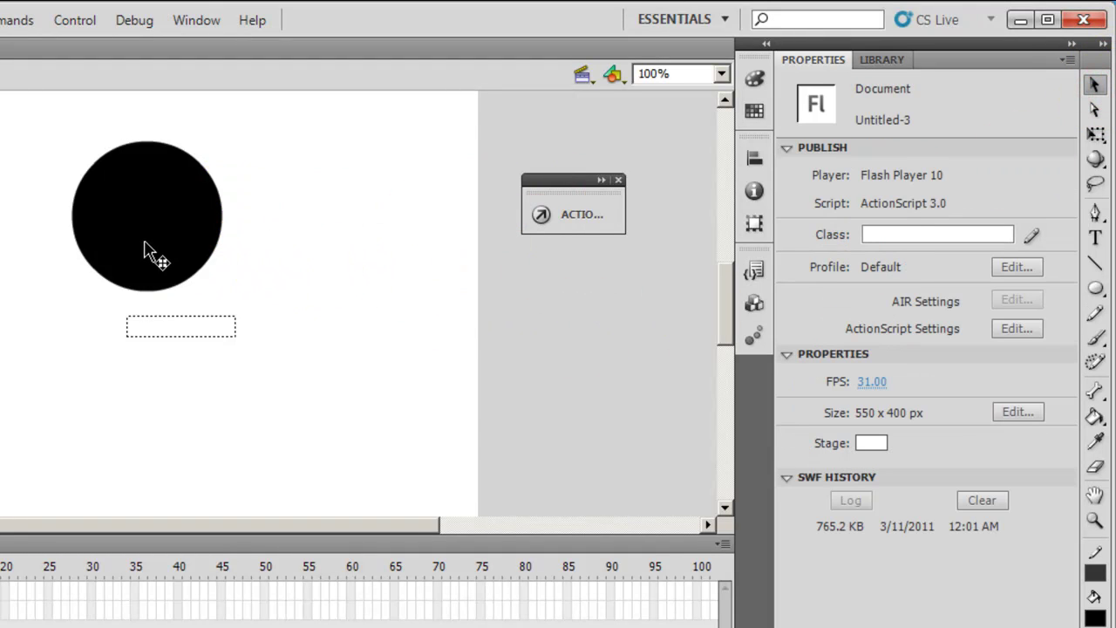
{"action": "left_click_drag", "start_coordinate": [149, 225], "coordinate": [378, 294]}
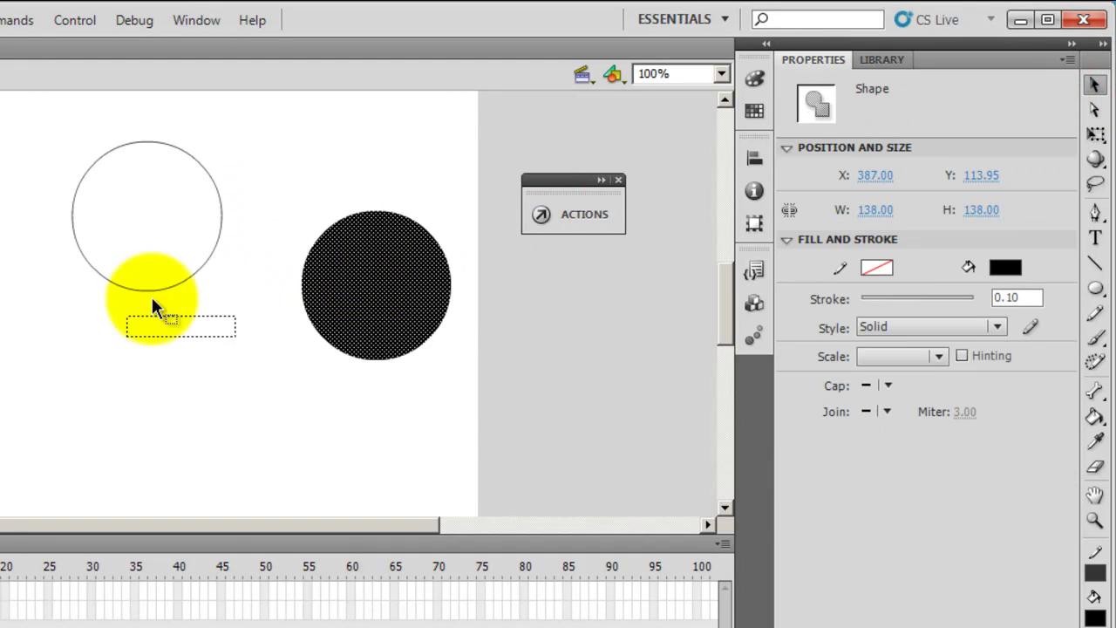
{"action": "mouse_move", "coordinate": [2, 112]}
{"action": "left_mouse_down"}
{"action": "mouse_move", "coordinate": [165, 294]}
{"action": "mouse_move", "coordinate": [251, 292]}
{"action": "left_mouse_up"}
{"action": "key", "text": "Delete"}
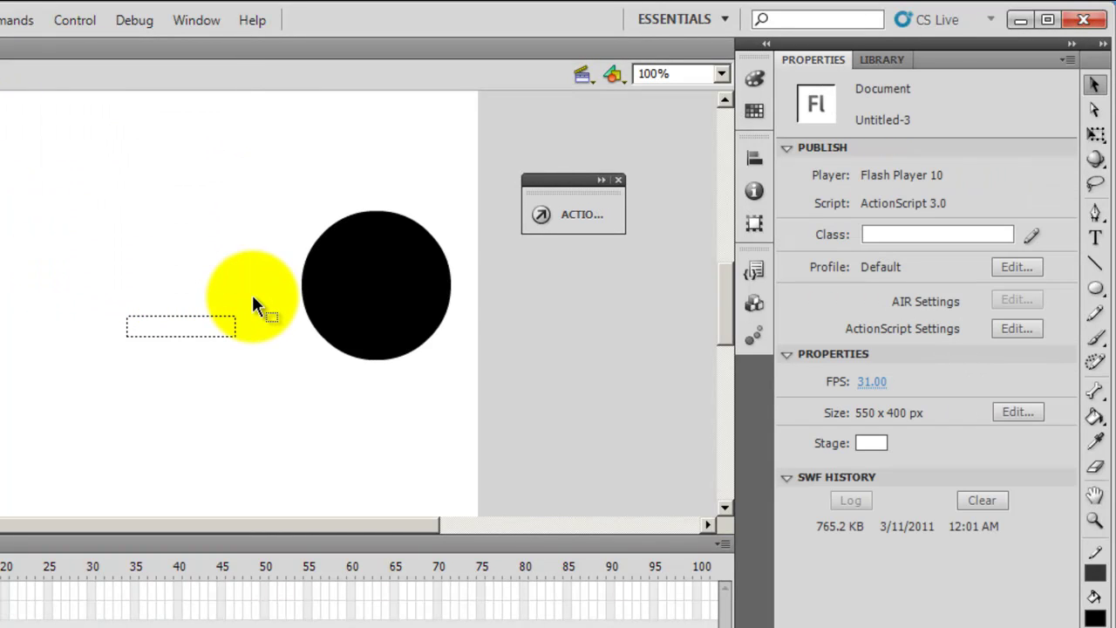
Paste a copy of the black circle beside it and shrink the copy to 122 pixels wide.
{"action": "left_click_drag", "start_coordinate": [395, 300], "coordinate": [30, 216]}
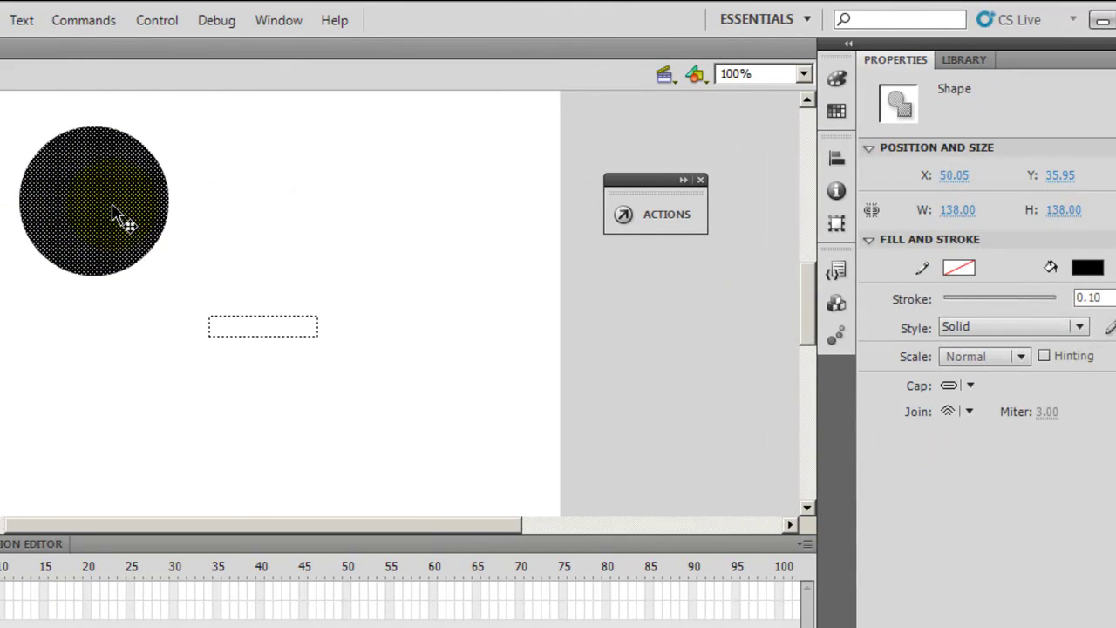
{"action": "key", "text": "ctrl+v"}
{"action": "left_click_drag", "start_coordinate": [229, 273], "coordinate": [313, 181]}
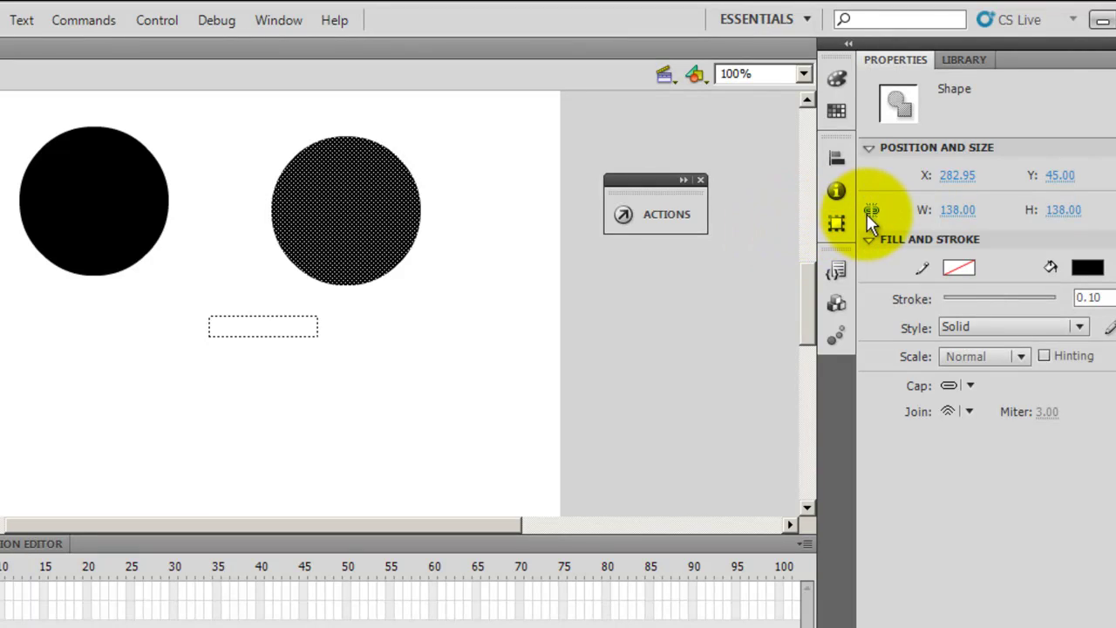
{"action": "left_click_drag", "start_coordinate": [966, 214], "coordinate": [942, 214]}
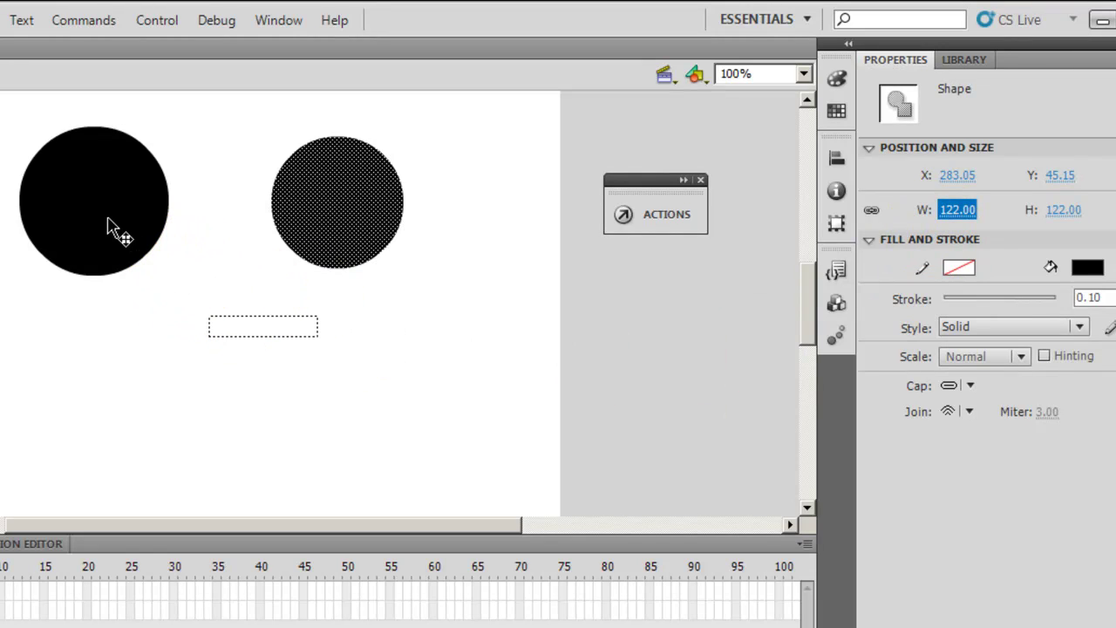
Place the 122-pixel circle centred over the larger black circle.
{"action": "left_click_drag", "start_coordinate": [107, 228], "coordinate": [151, 234]}
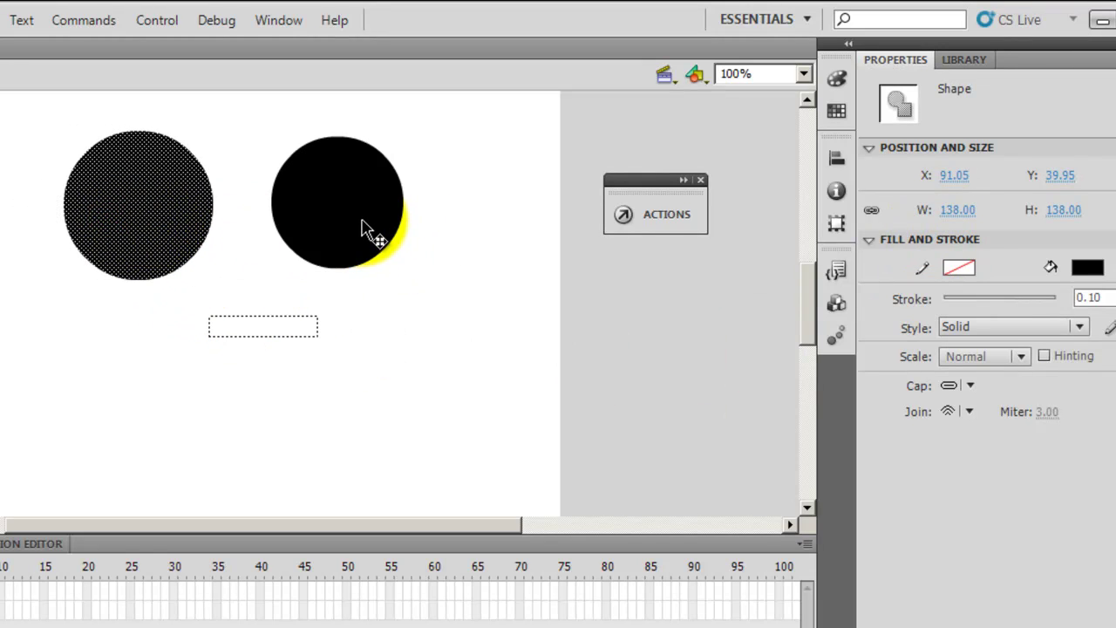
{"action": "left_click_drag", "start_coordinate": [362, 221], "coordinate": [163, 223]}
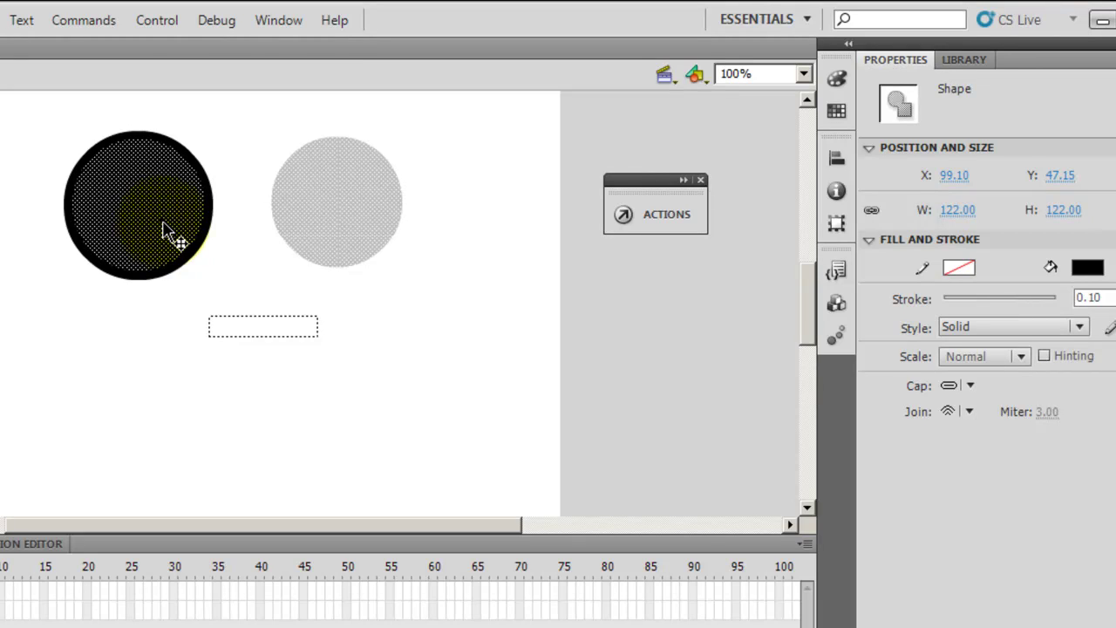
{"action": "left_click_drag", "start_coordinate": [163, 224], "coordinate": [194, 268]}
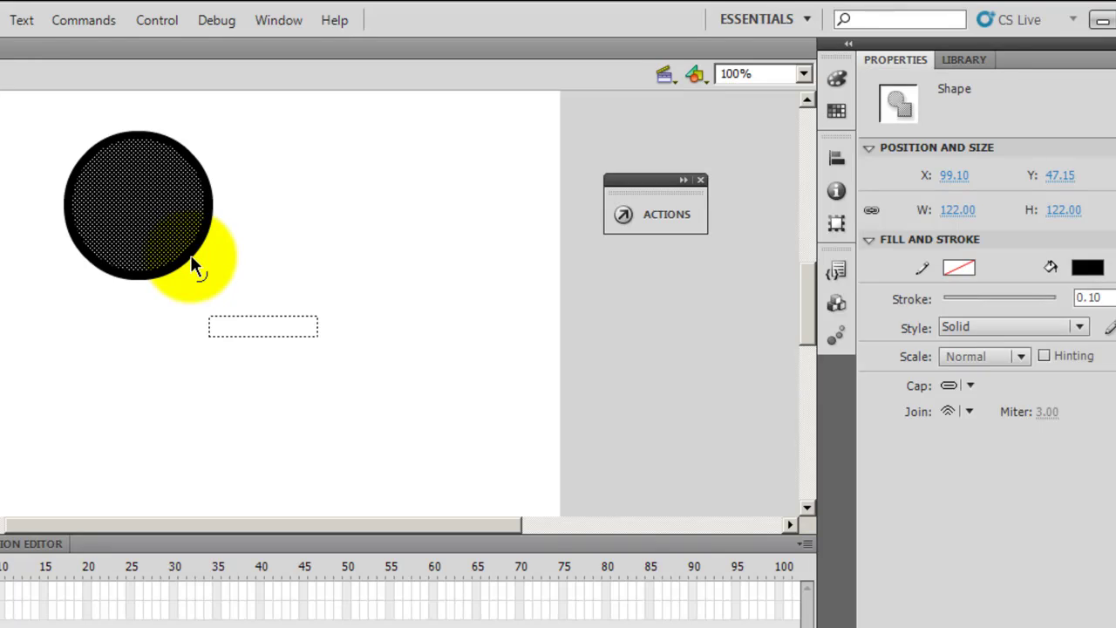
Give the circle's exposed outer band a linear gradient fill in the Color panel.
{"action": "left_click", "coordinate": [197, 248]}
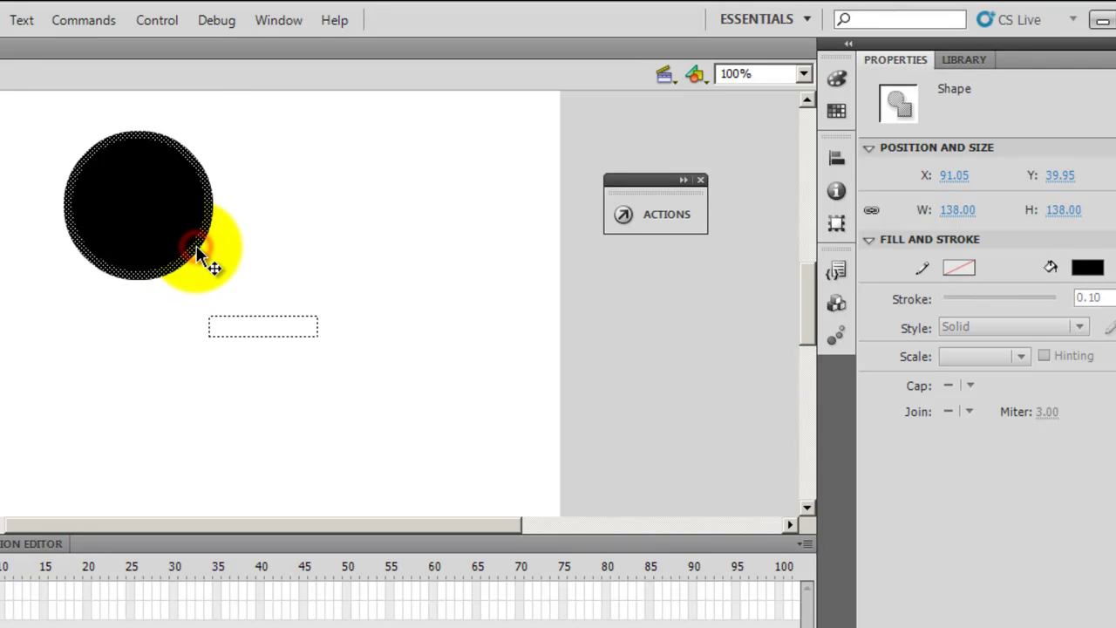
{"action": "left_click", "coordinate": [838, 80]}
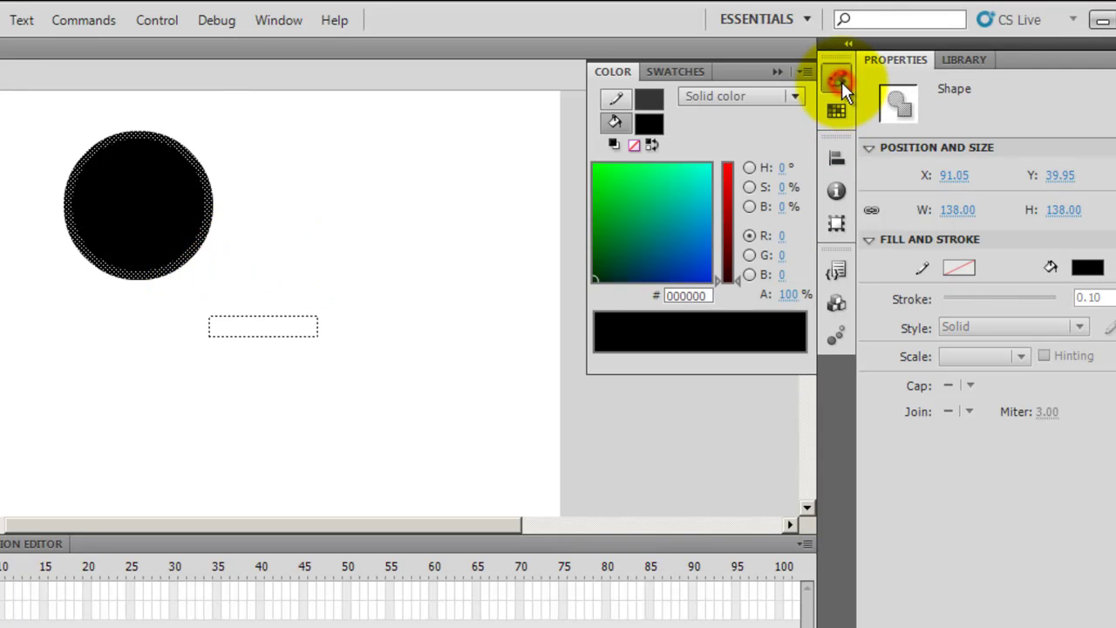
{"action": "left_click", "coordinate": [765, 97]}
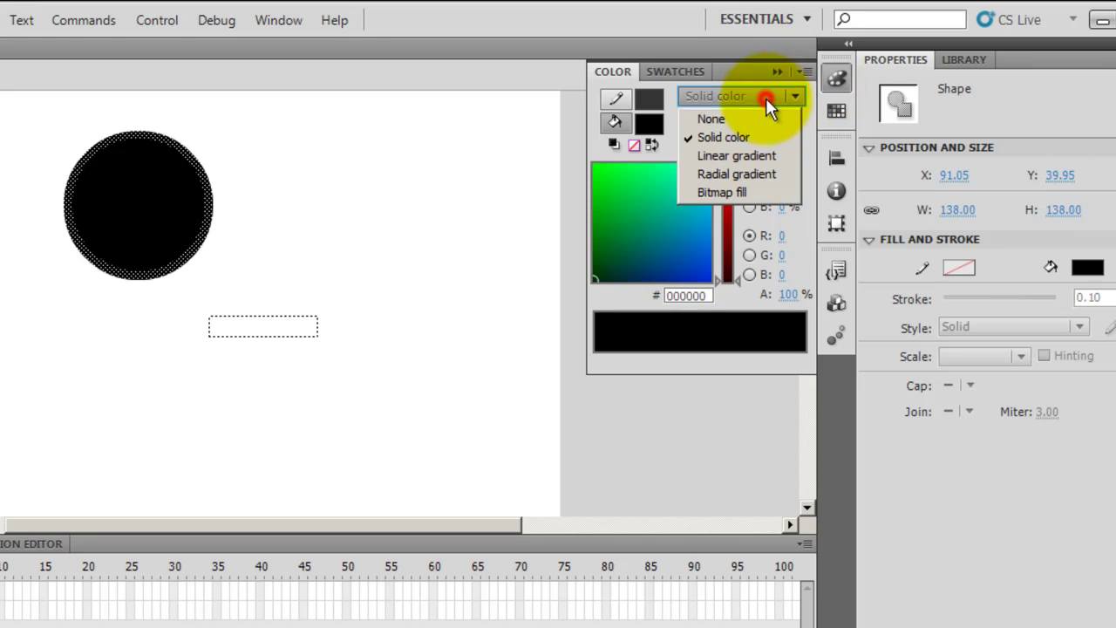
{"action": "left_click", "coordinate": [761, 157]}
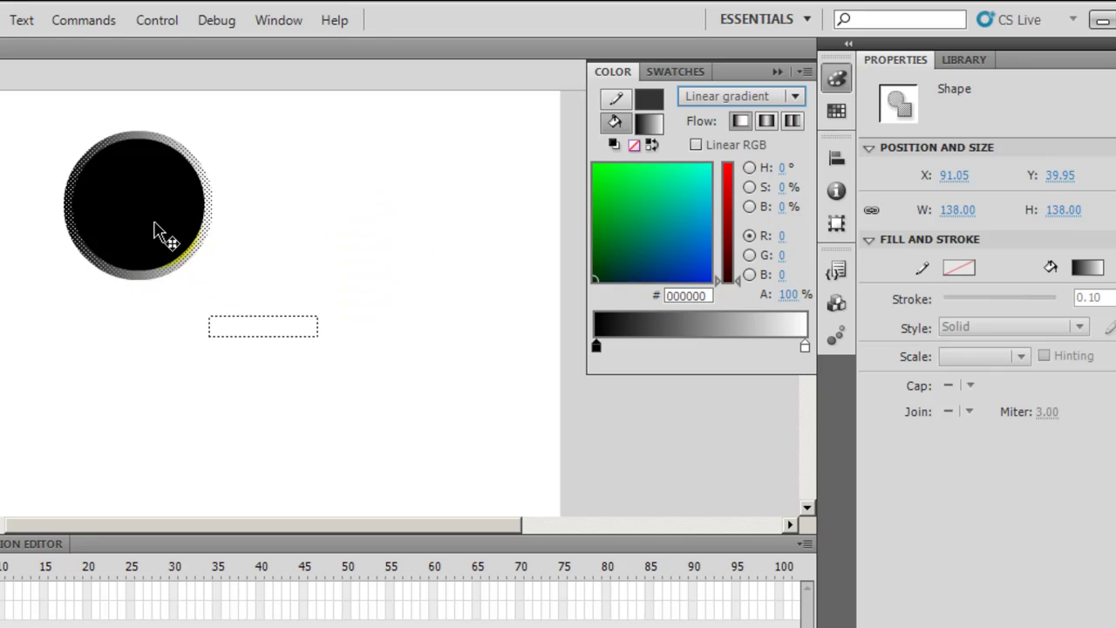
Drag the inner black circle out of the ring and delete it.
{"action": "left_click_drag", "start_coordinate": [148, 223], "coordinate": [392, 238]}
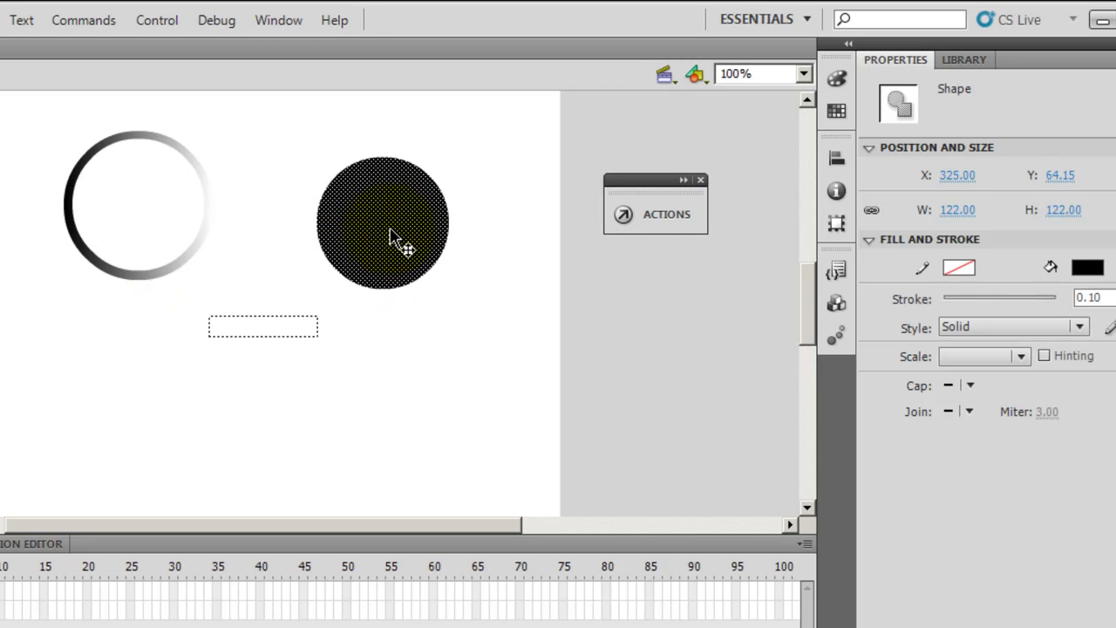
{"action": "key", "text": "Delete"}
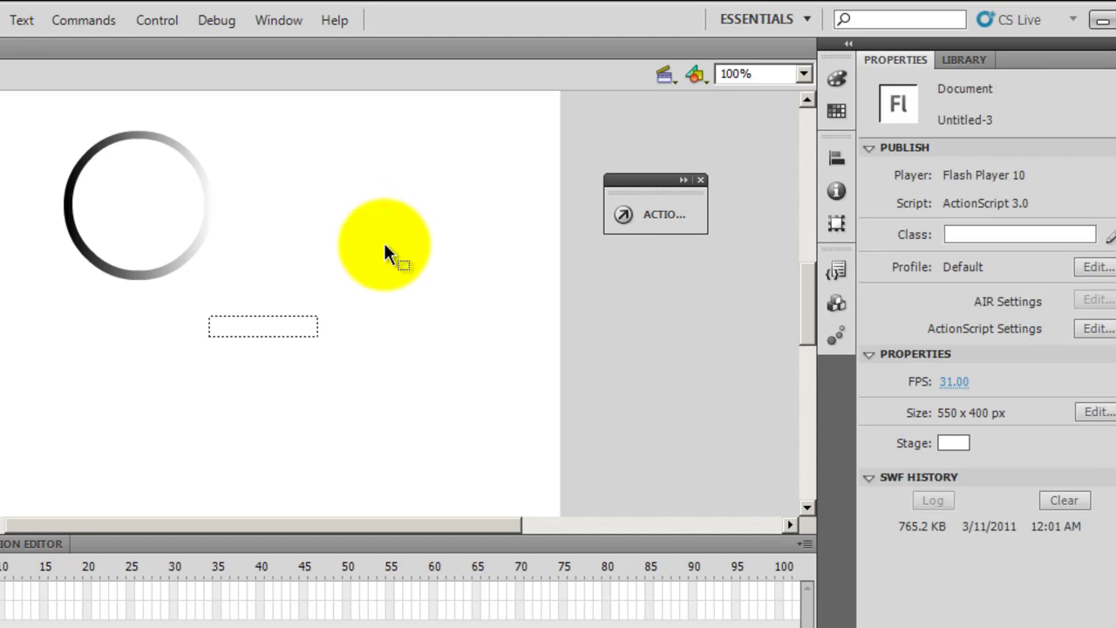
{"action": "left_click", "coordinate": [175, 263]}
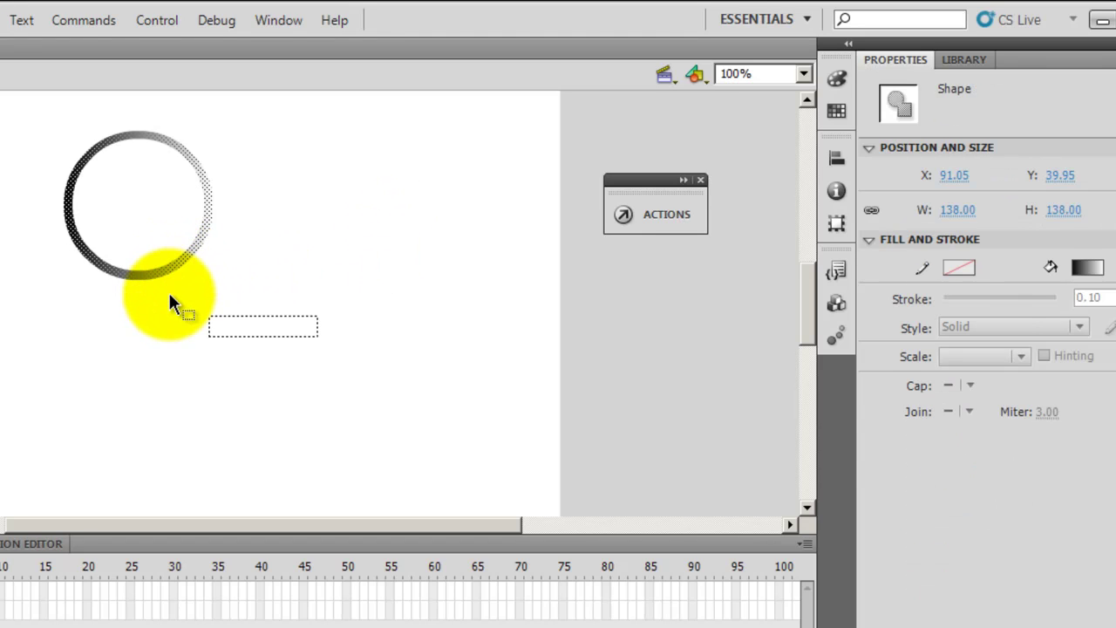
{"action": "left_click", "coordinate": [169, 290]}
{"action": "left_click_drag", "start_coordinate": [199, 234], "coordinate": [200, 272]}
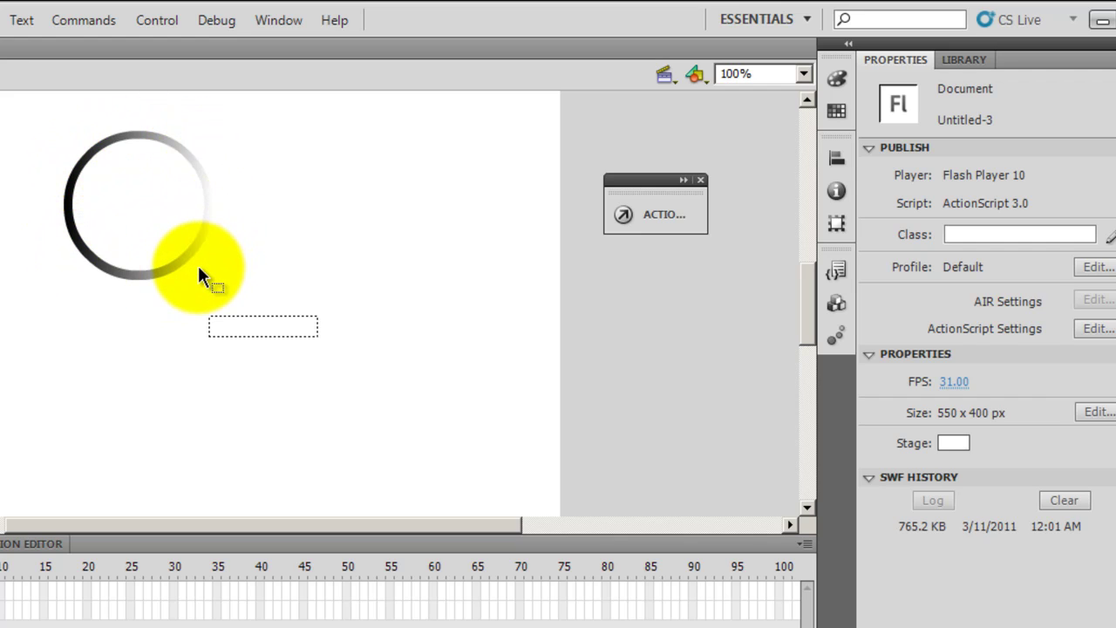
Make the stage background dark grey and move the ring toward the stage centre.
{"action": "left_click", "coordinate": [954, 444]}
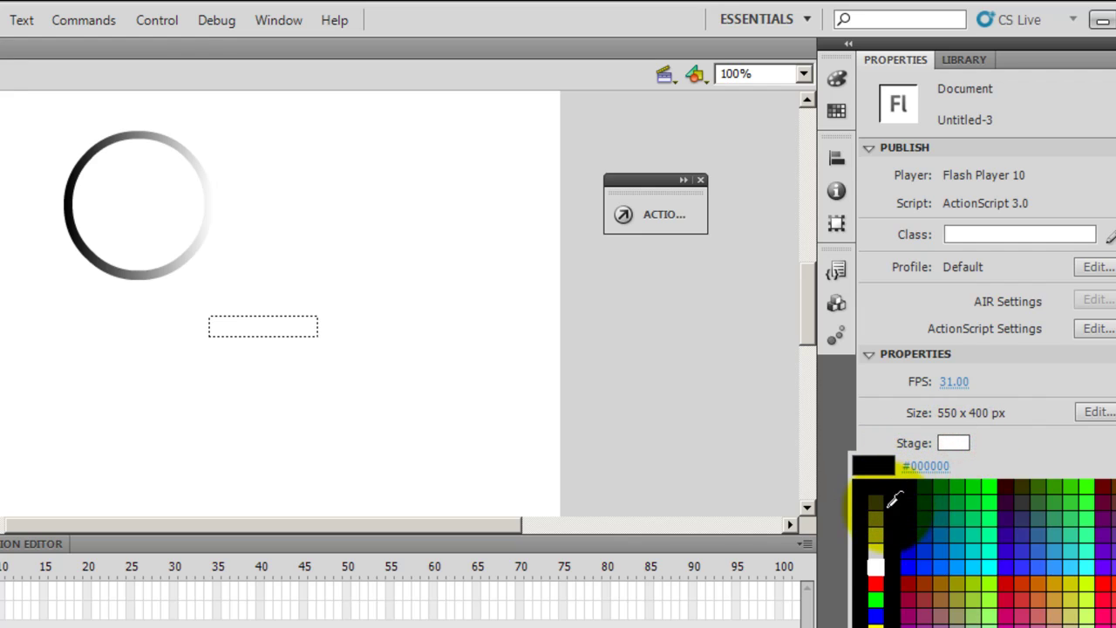
{"action": "left_click", "coordinate": [881, 515]}
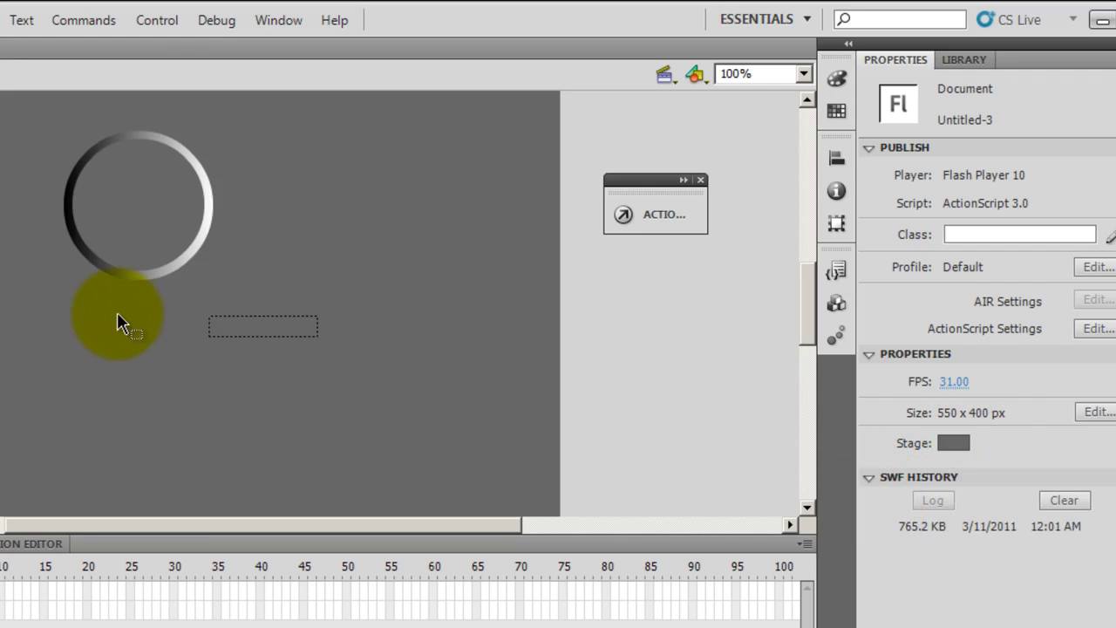
{"action": "left_click_drag", "start_coordinate": [120, 321], "coordinate": [247, 296]}
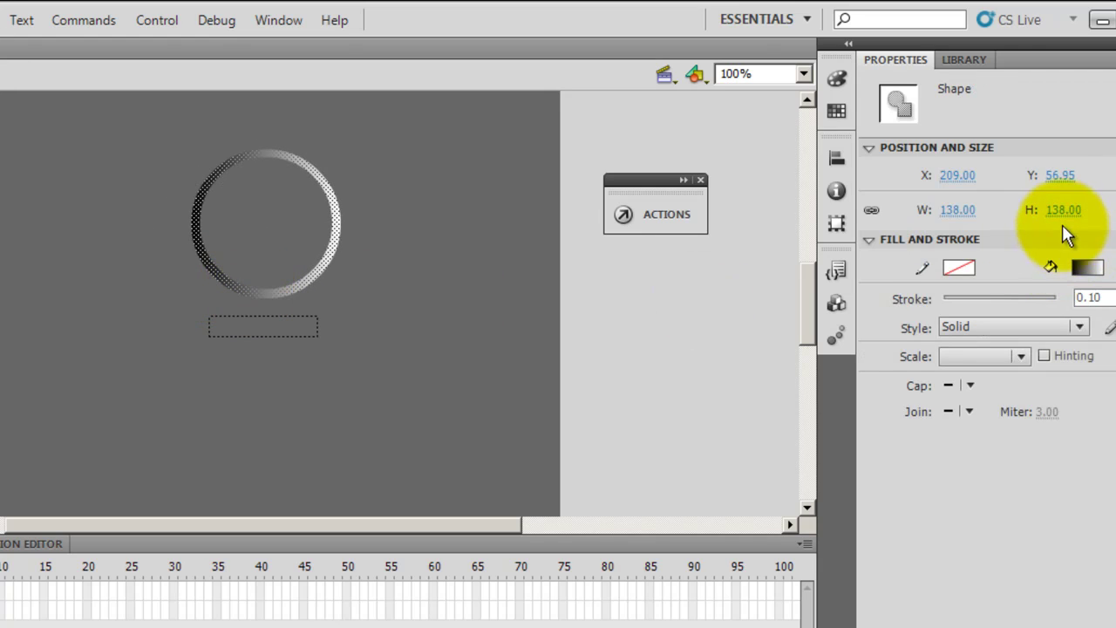
Shrink the gradient ring to 79 pixels and place it just above the percent_txt field.
{"action": "left_click_drag", "start_coordinate": [1065, 214], "coordinate": [995, 205]}
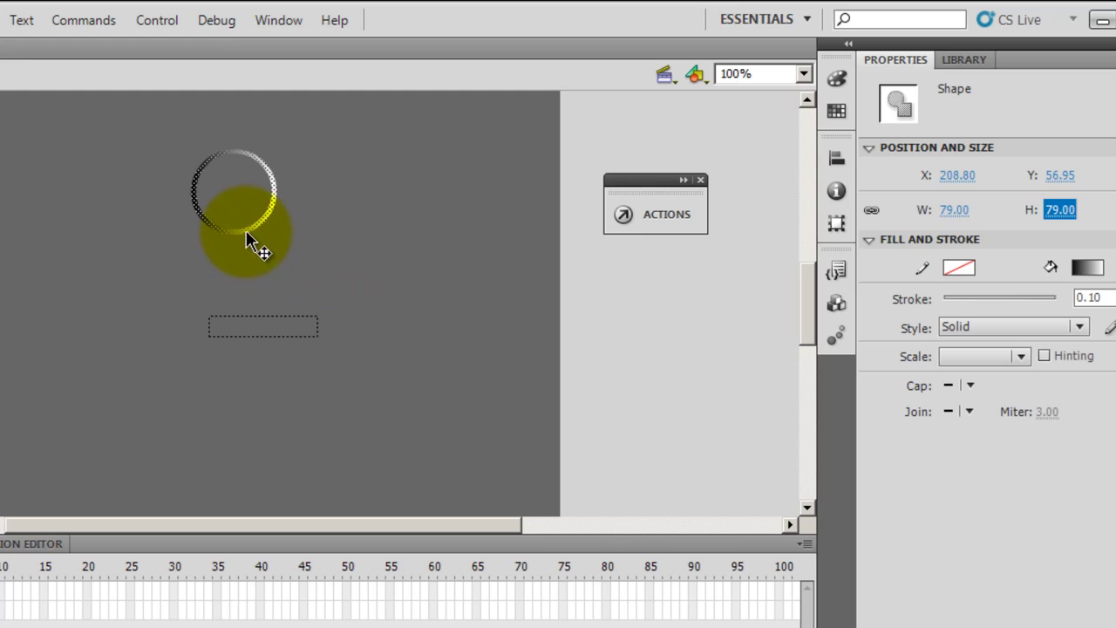
{"action": "left_click_drag", "start_coordinate": [249, 239], "coordinate": [269, 299]}
{"action": "left_click", "coordinate": [279, 322]}
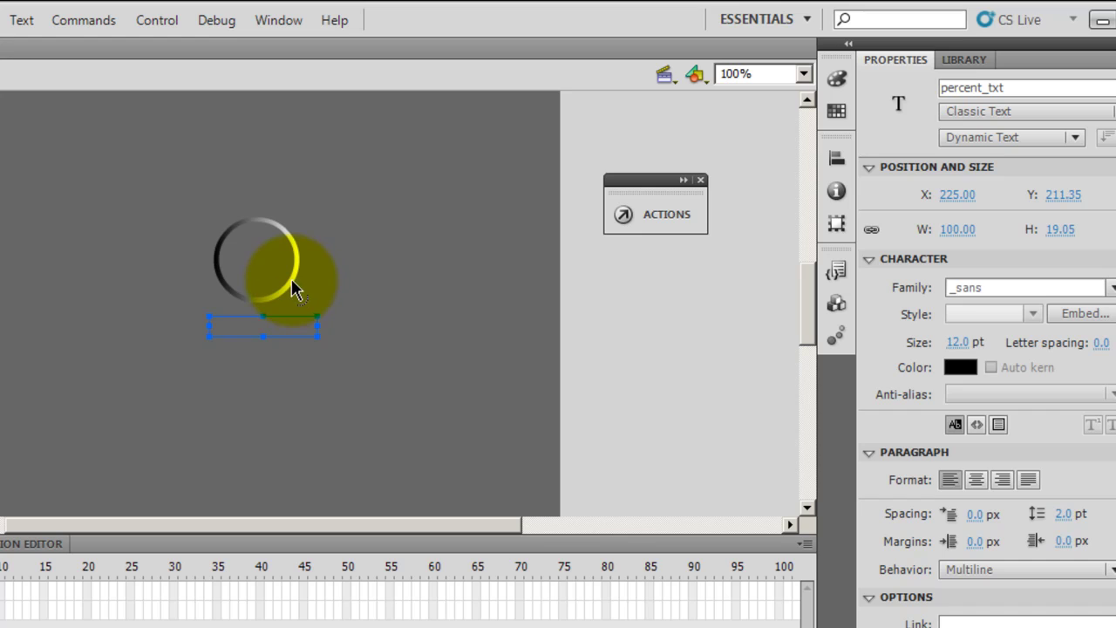
Apply the Animation > Rotate Continuously code snippet to the selected gradient ring.
{"action": "left_click", "coordinate": [292, 291]}
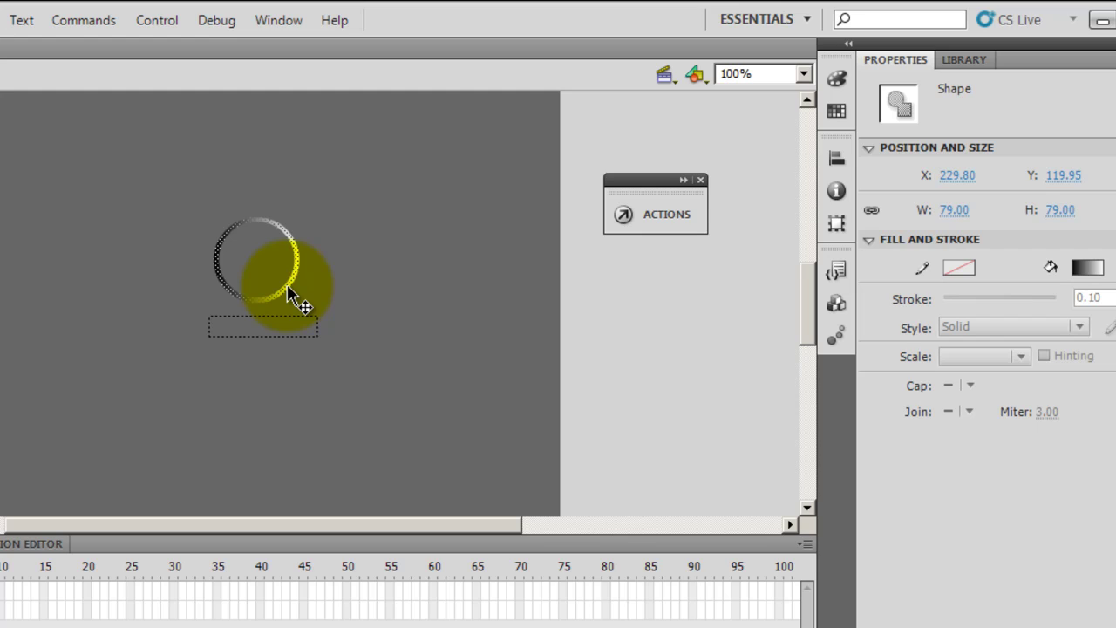
{"action": "left_click", "coordinate": [670, 218]}
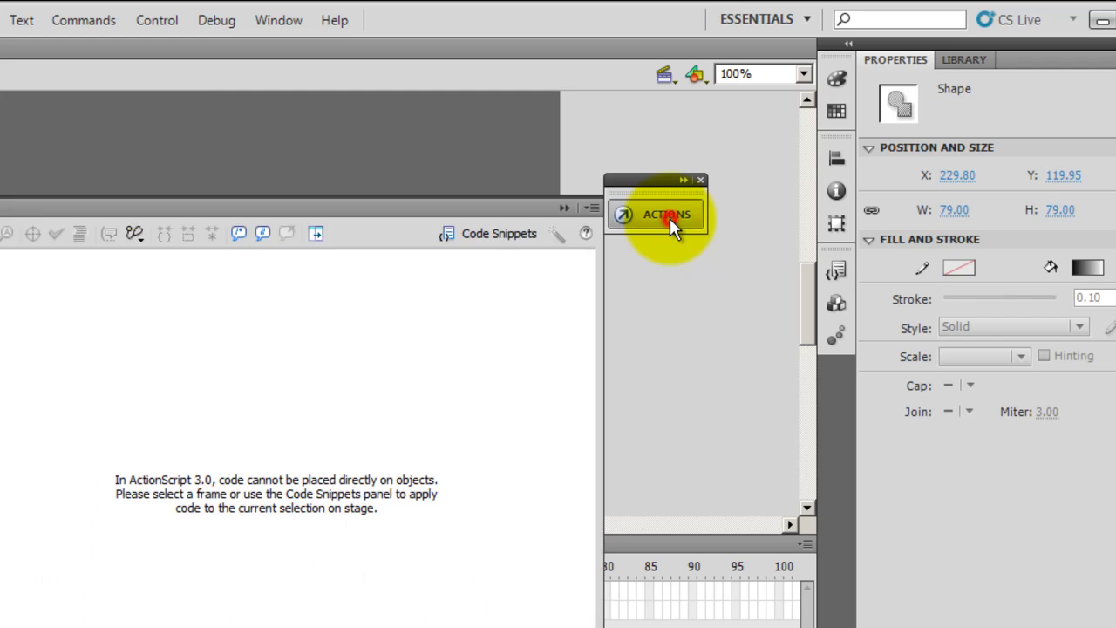
{"action": "left_click", "coordinate": [521, 234]}
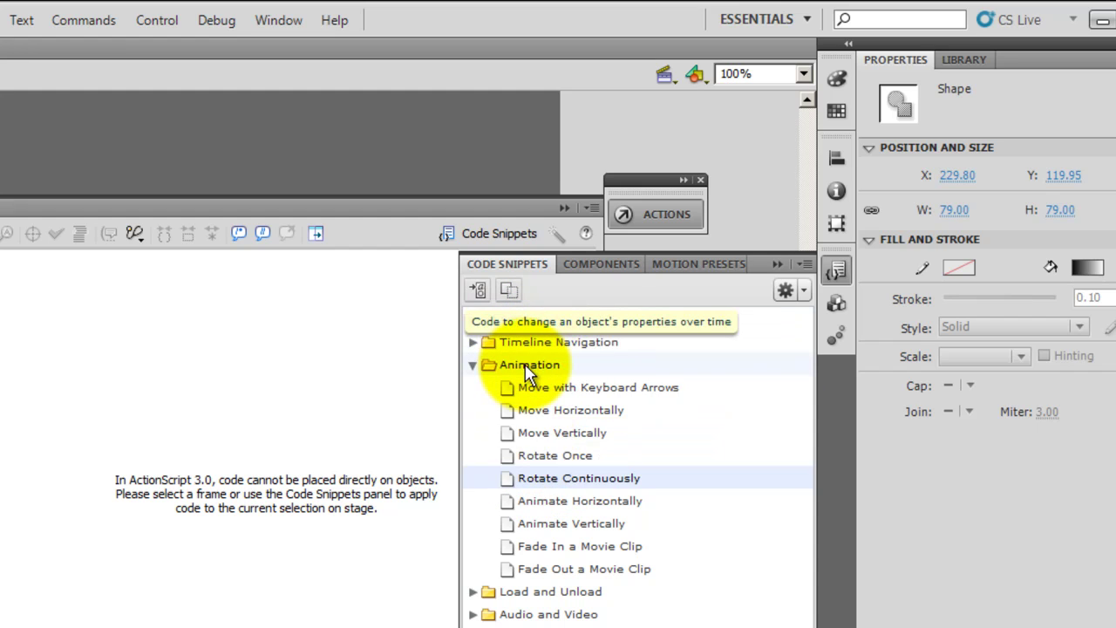
{"action": "double_click", "coordinate": [608, 476]}
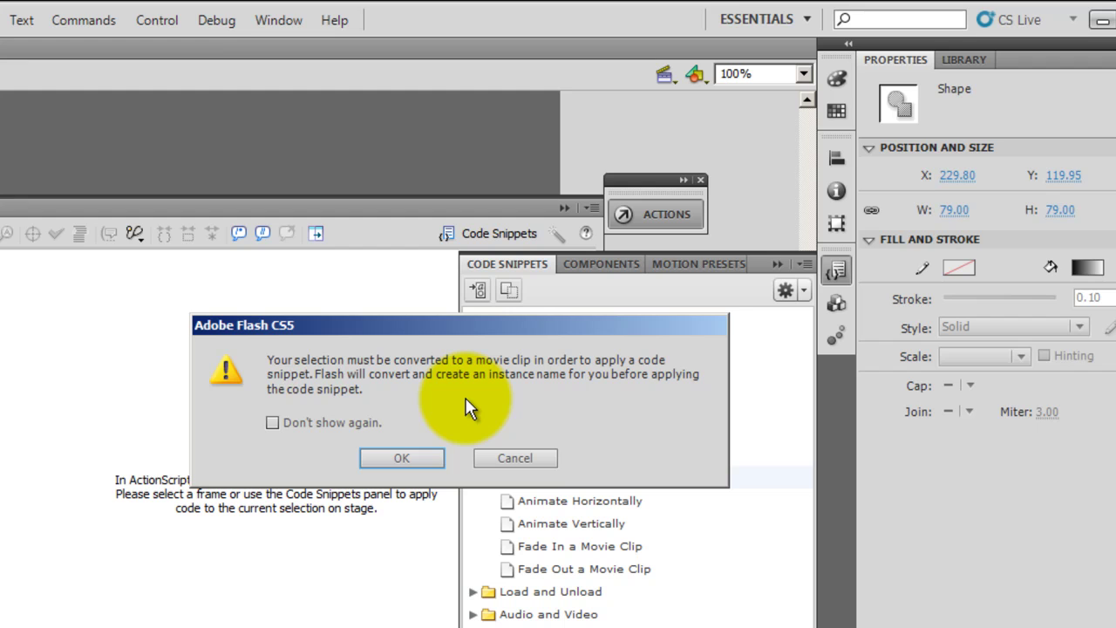
Convert the ring to a movie clip and review the inserted movieClip_1 rotation code.
{"action": "left_click", "coordinate": [427, 458]}
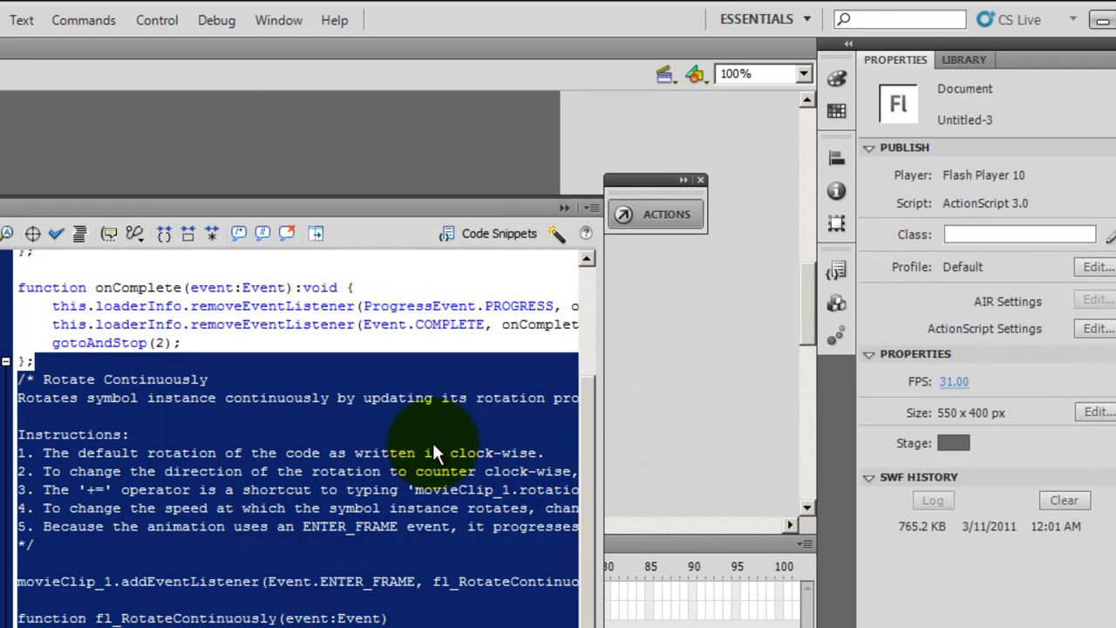
{"action": "left_click", "coordinate": [433, 442]}
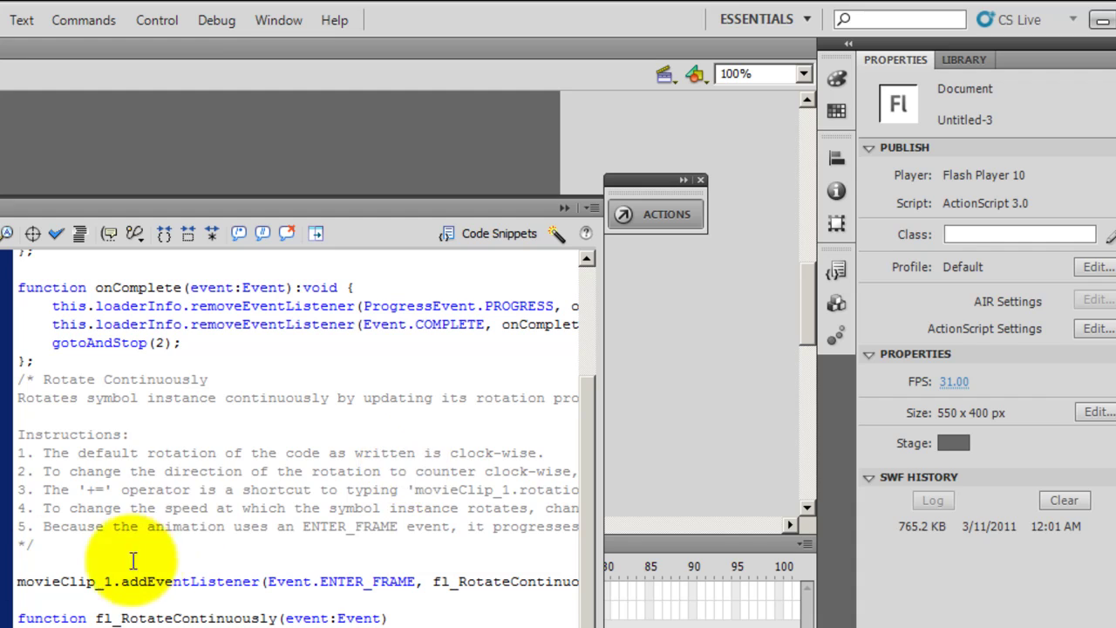
{"action": "left_click_drag", "start_coordinate": [114, 580], "coordinate": [16, 581]}
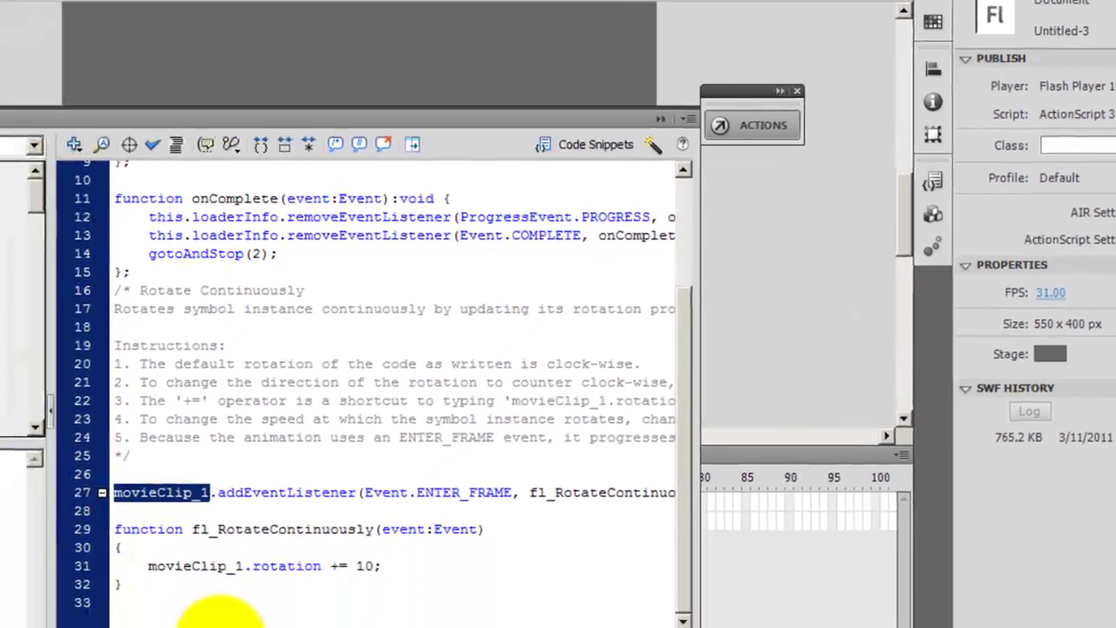
{"action": "left_click_drag", "start_coordinate": [83, 627], "coordinate": [109, 627]}
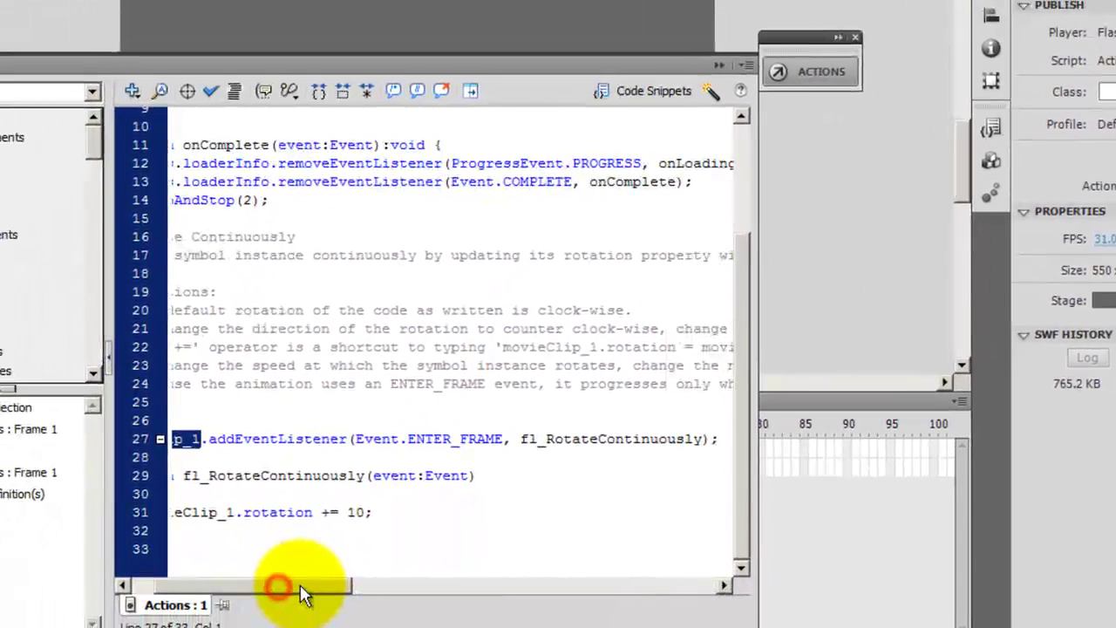
{"action": "left_click_drag", "start_coordinate": [207, 439], "coordinate": [375, 438]}
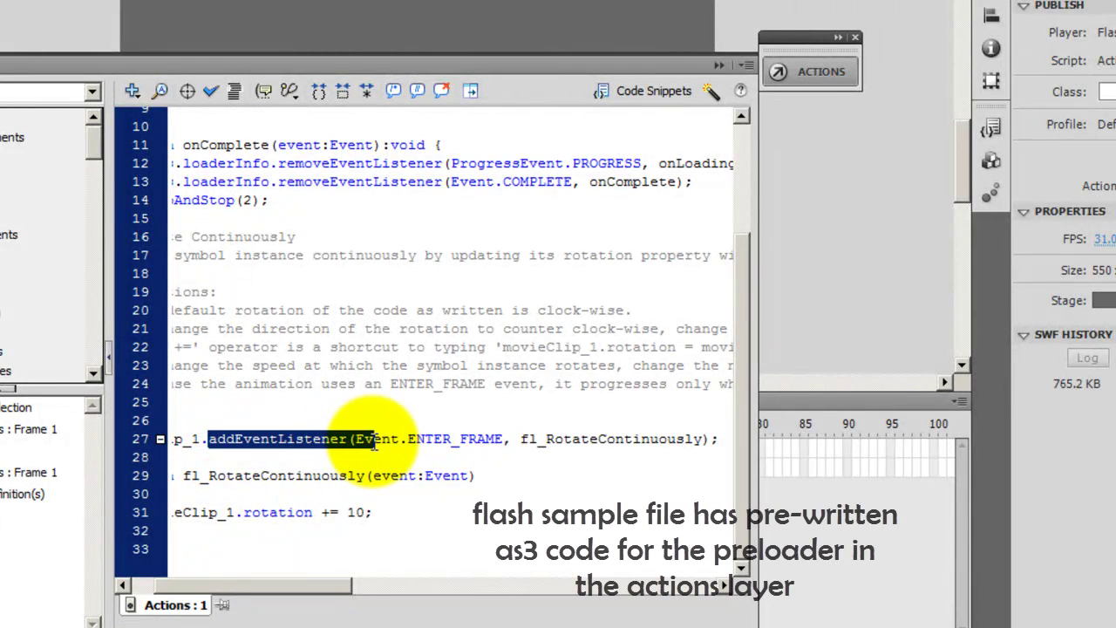
{"action": "left_click_drag", "start_coordinate": [337, 585], "coordinate": [216, 576]}
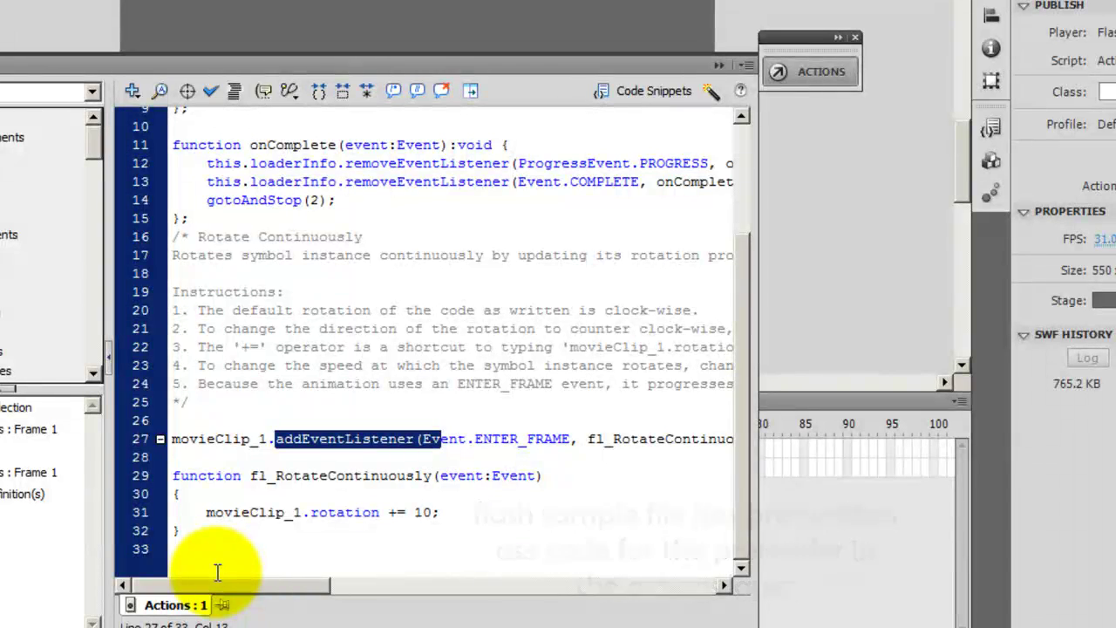
Delete the snippet's instruction comment block, then collapse the Actions panel back to the stage.
{"action": "left_click", "coordinate": [208, 404]}
{"action": "left_click_drag", "start_coordinate": [207, 403], "coordinate": [147, 233]}
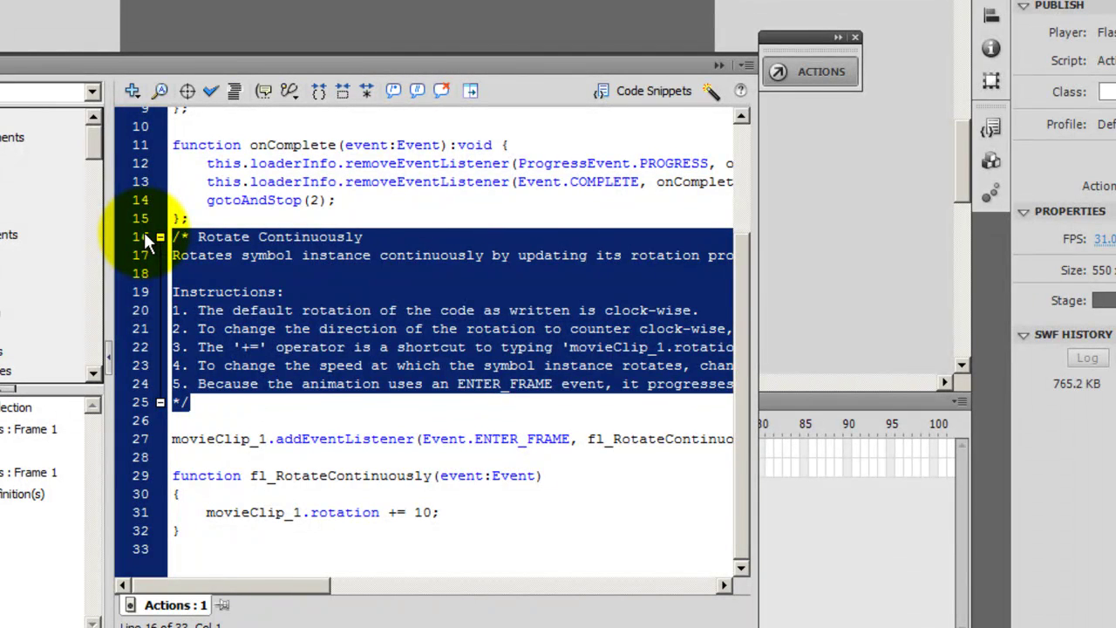
{"action": "key", "text": "Delete"}
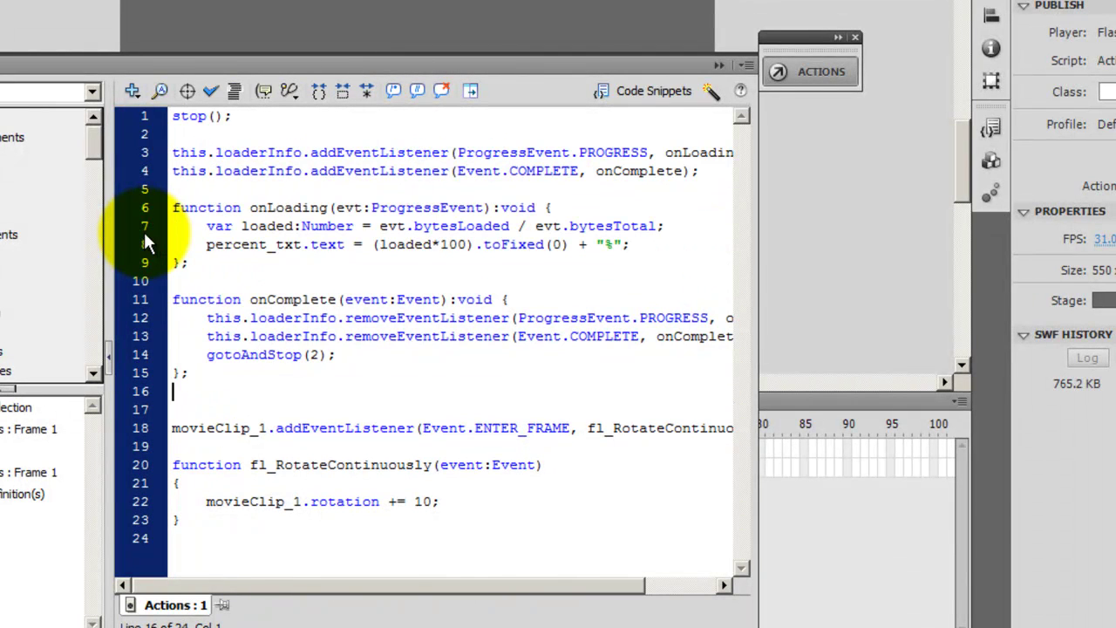
{"action": "left_click_drag", "start_coordinate": [192, 381], "coordinate": [134, 85]}
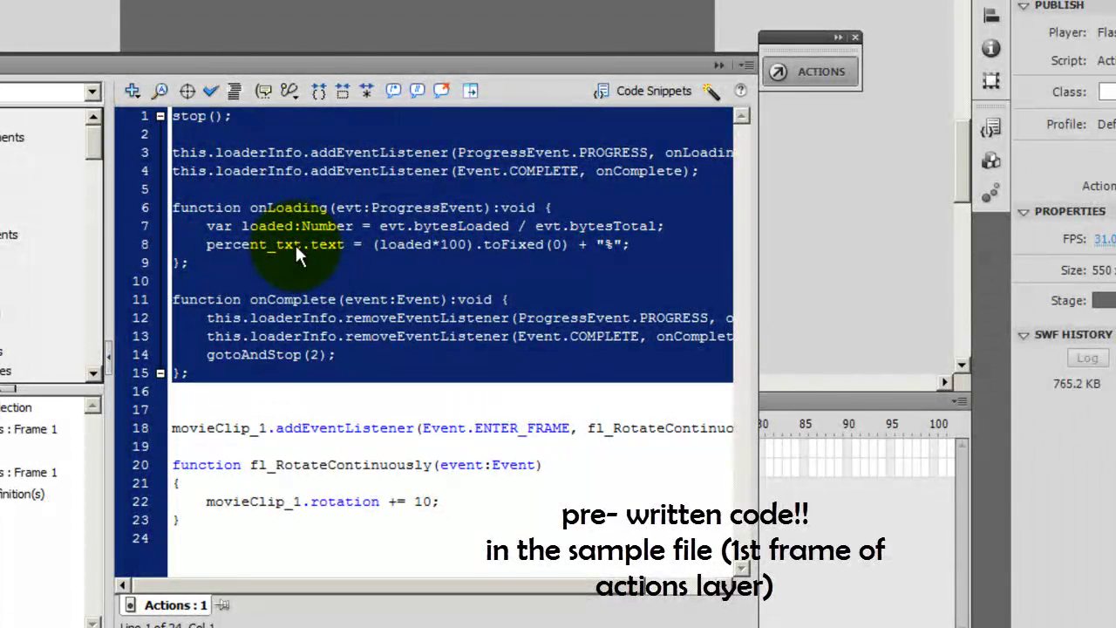
{"action": "left_click", "coordinate": [722, 66]}
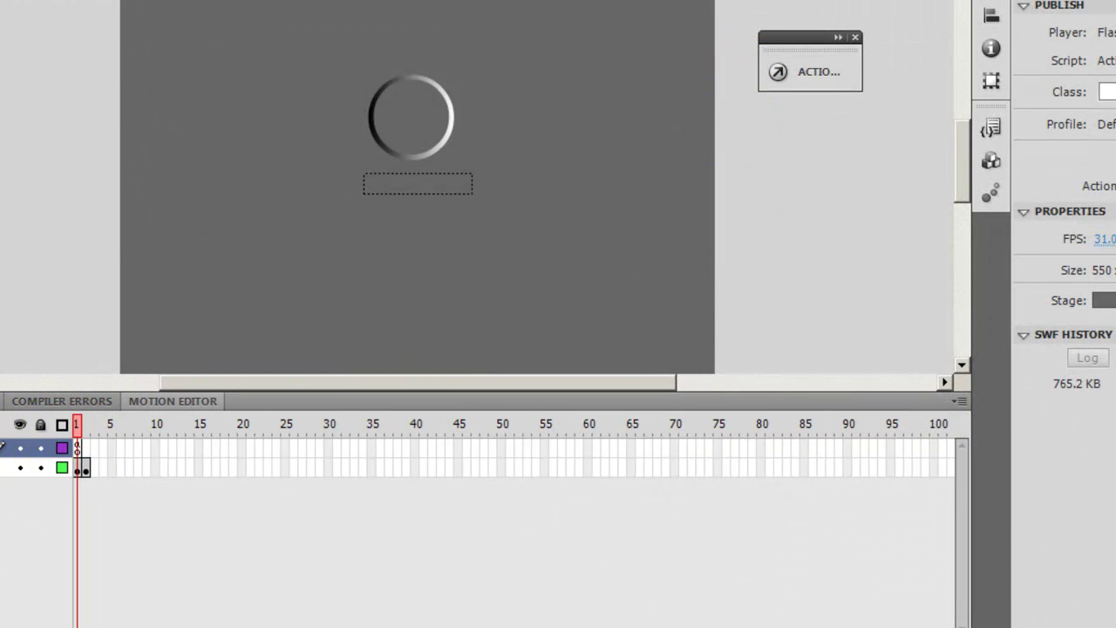
{"action": "left_click", "coordinate": [81, 467]}
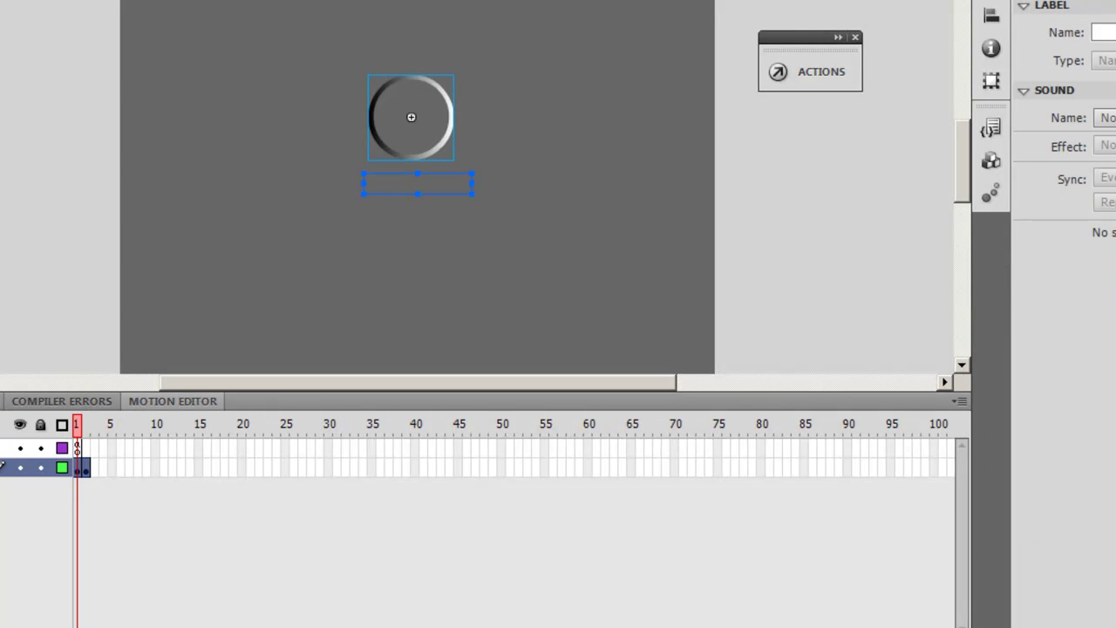
{"action": "left_click", "coordinate": [77, 448]}
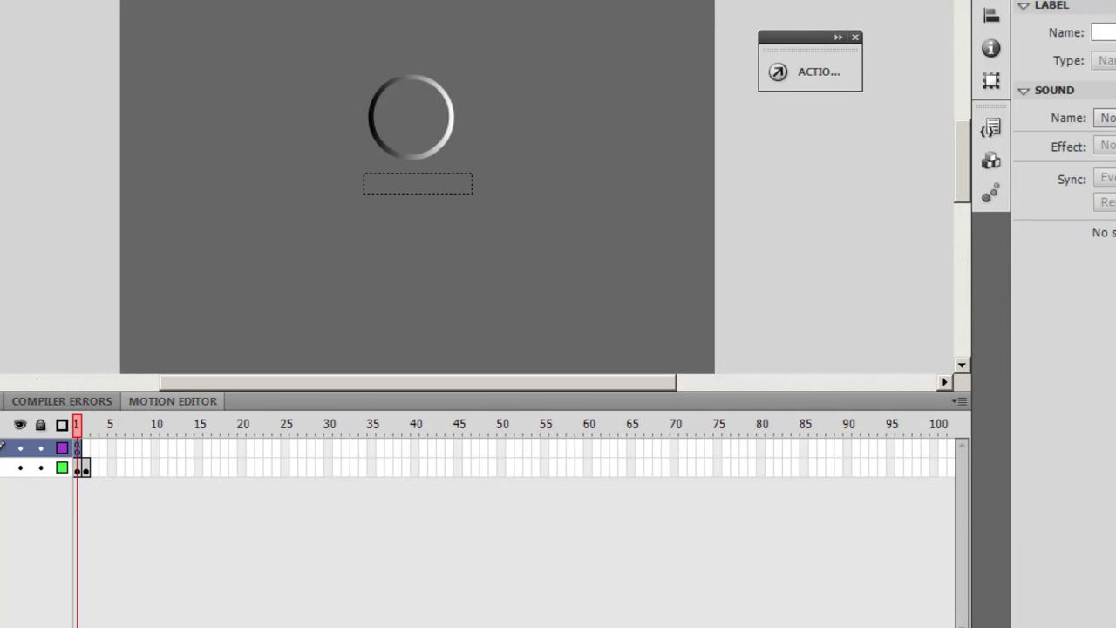
{"action": "right_click", "coordinate": [77, 447]}
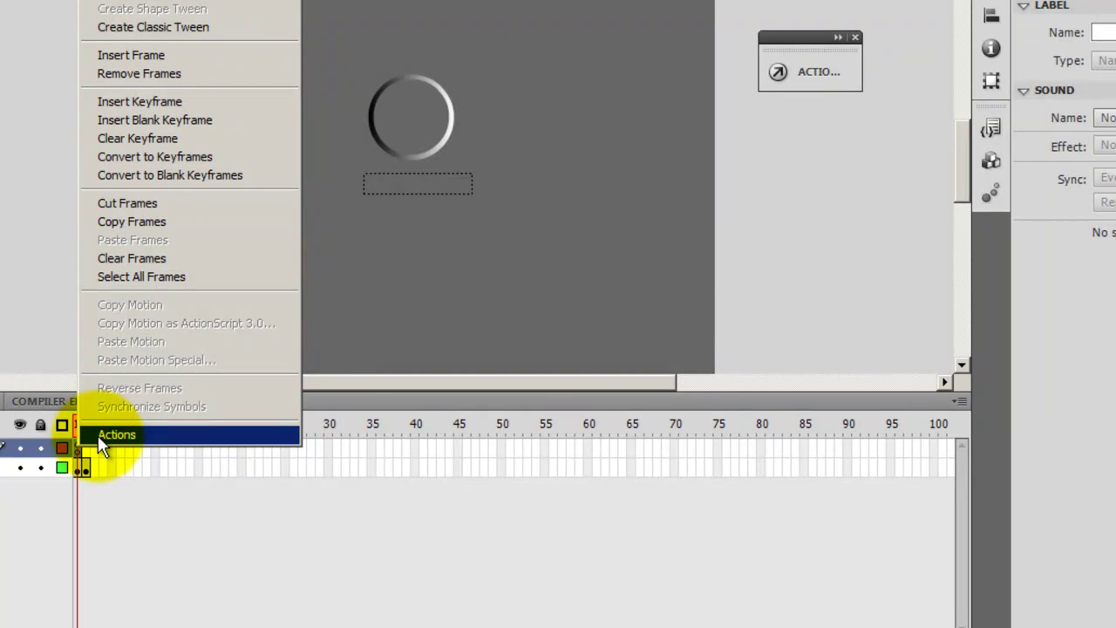
{"action": "left_click", "coordinate": [98, 435]}
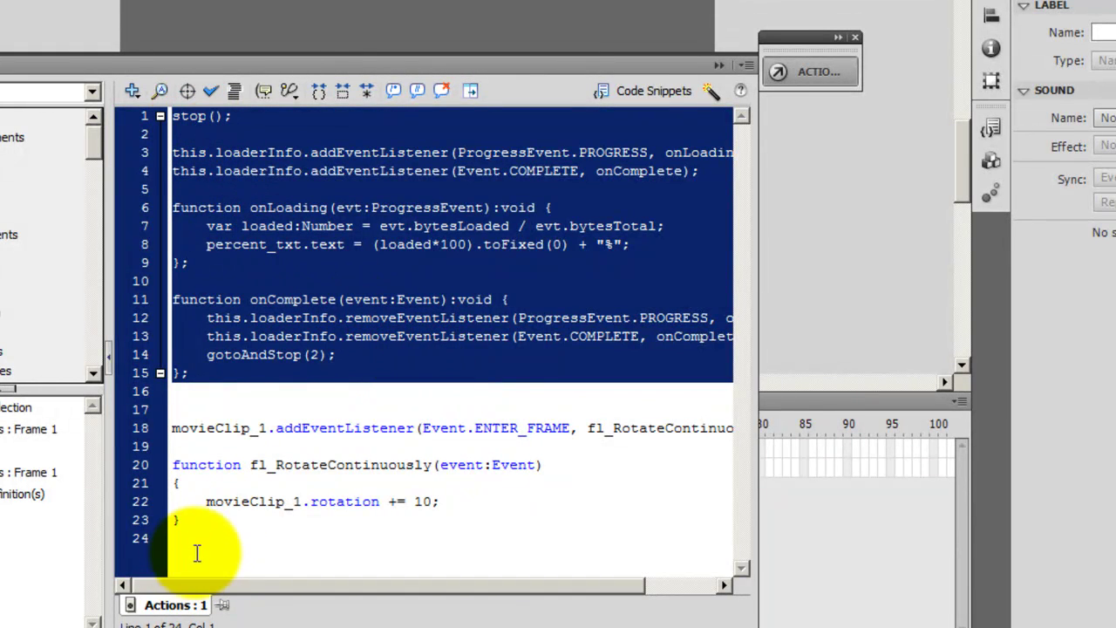
{"action": "left_click_drag", "start_coordinate": [196, 534], "coordinate": [161, 427]}
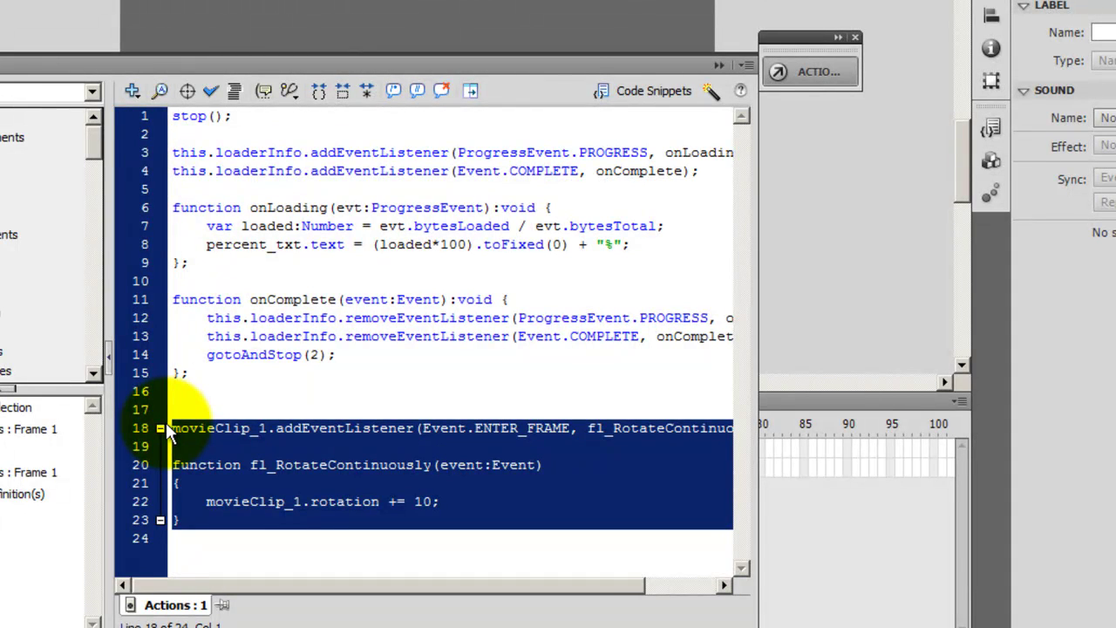
{"action": "left_click", "coordinate": [83, 20]}
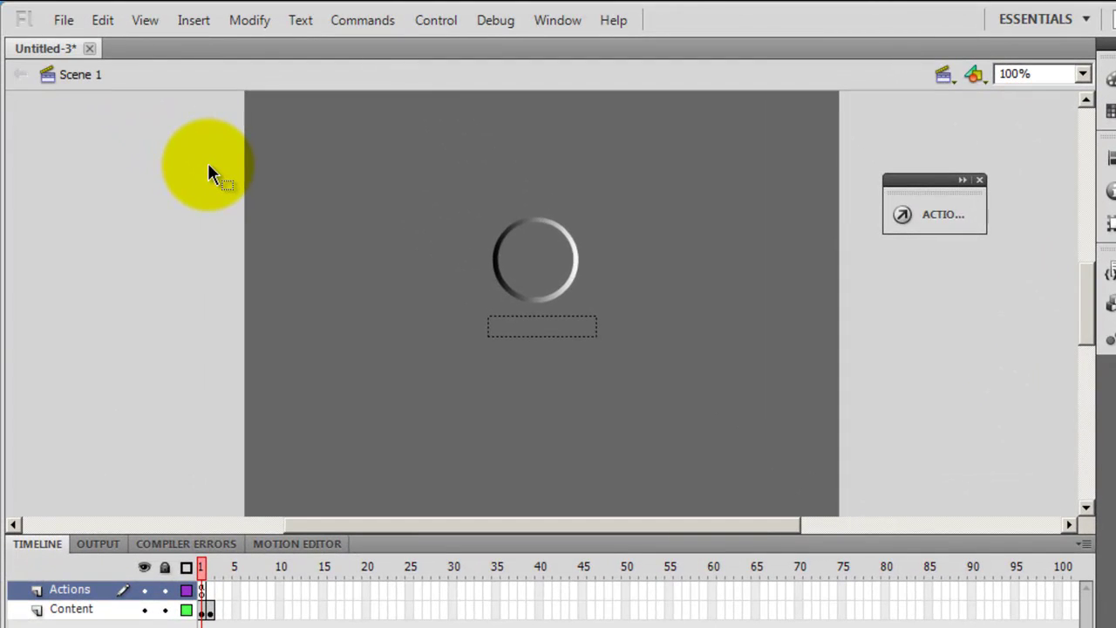
{"action": "key", "text": "ctrl+Return"}
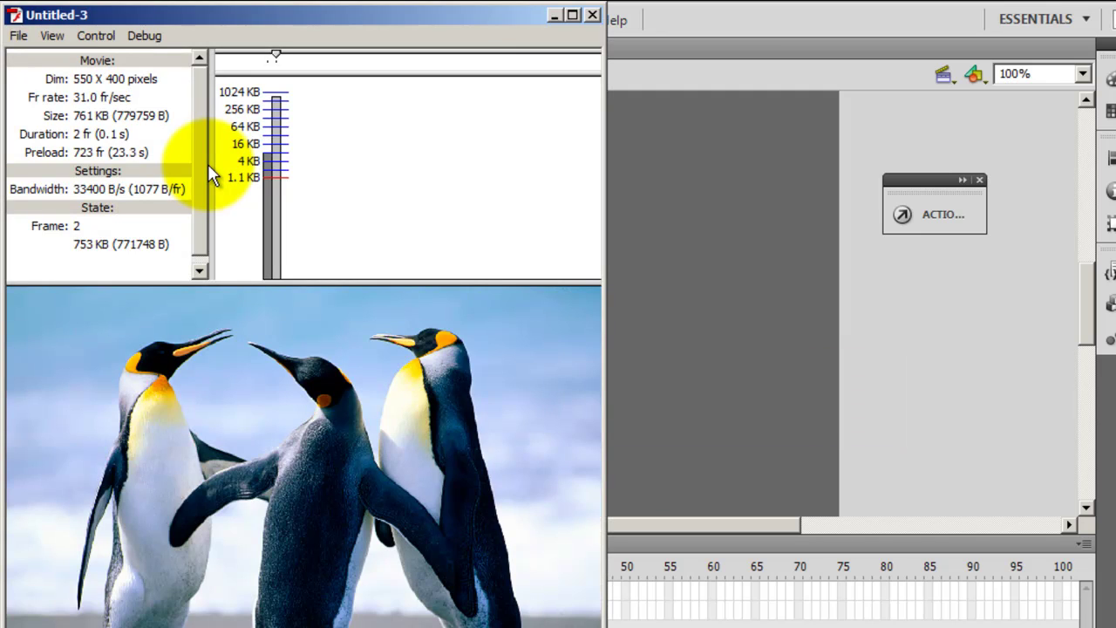
{"action": "left_click", "coordinate": [83, 35]}
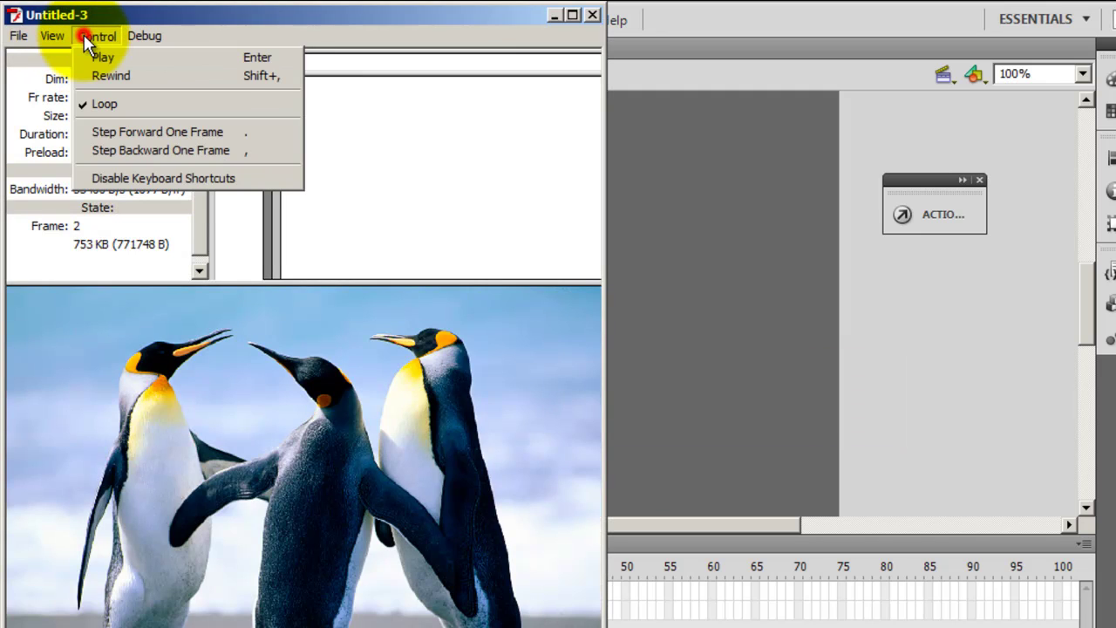
{"action": "mouse_move", "coordinate": [66, 41]}
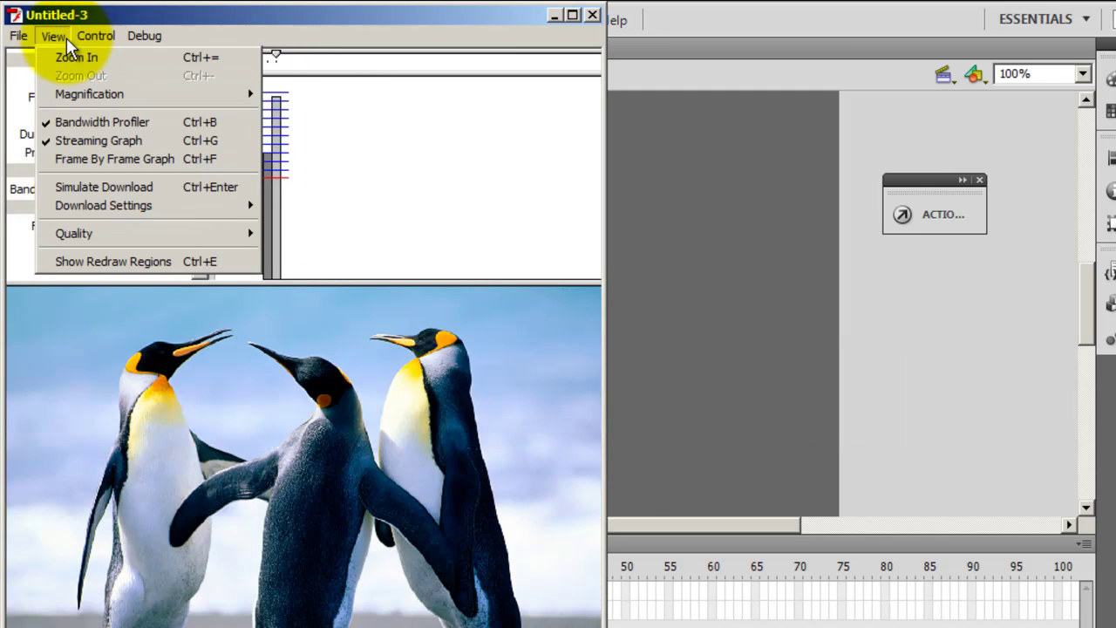
{"action": "left_click", "coordinate": [122, 193]}
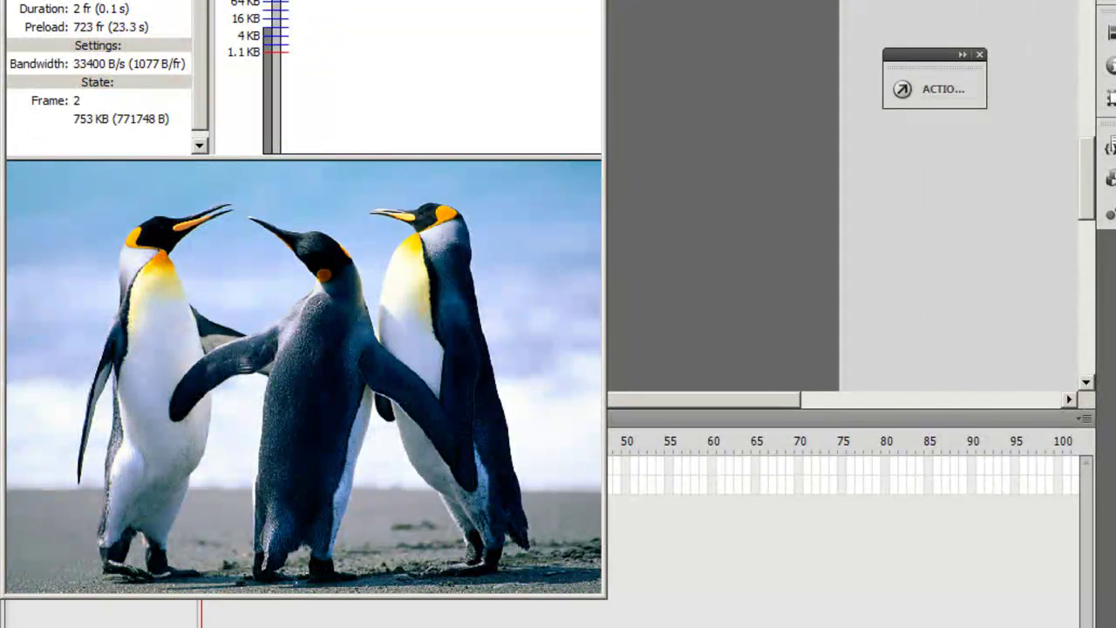
Close the test movie and reopen frame 1's script, highlighting the gotoAndStop(2) line.
{"action": "key", "text": "ctrl+w"}
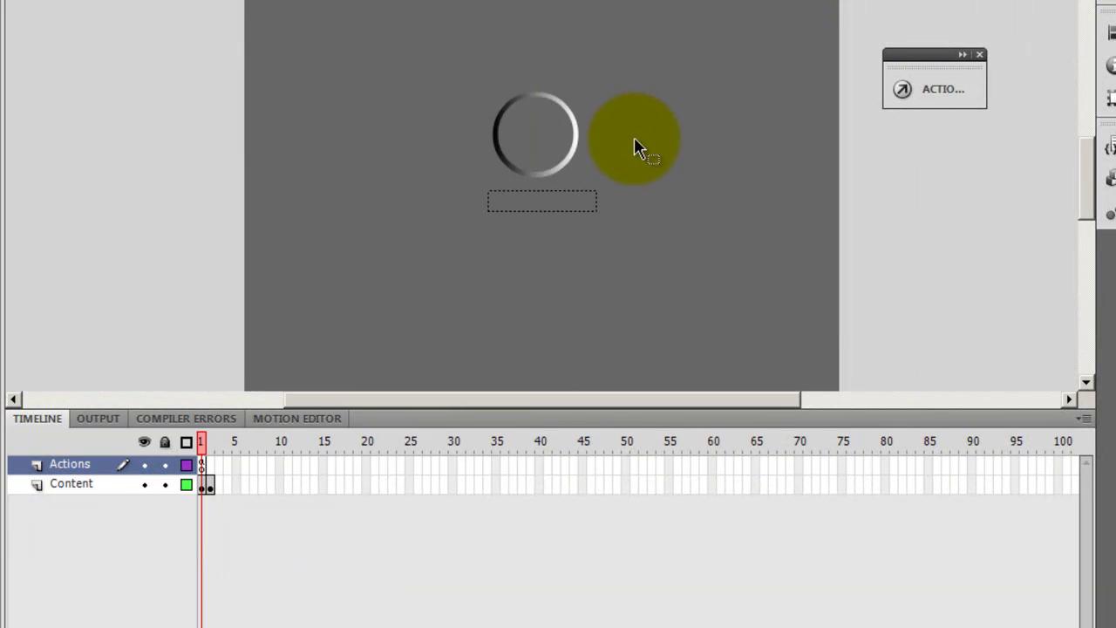
{"action": "right_click", "coordinate": [201, 464]}
{"action": "left_click", "coordinate": [211, 455]}
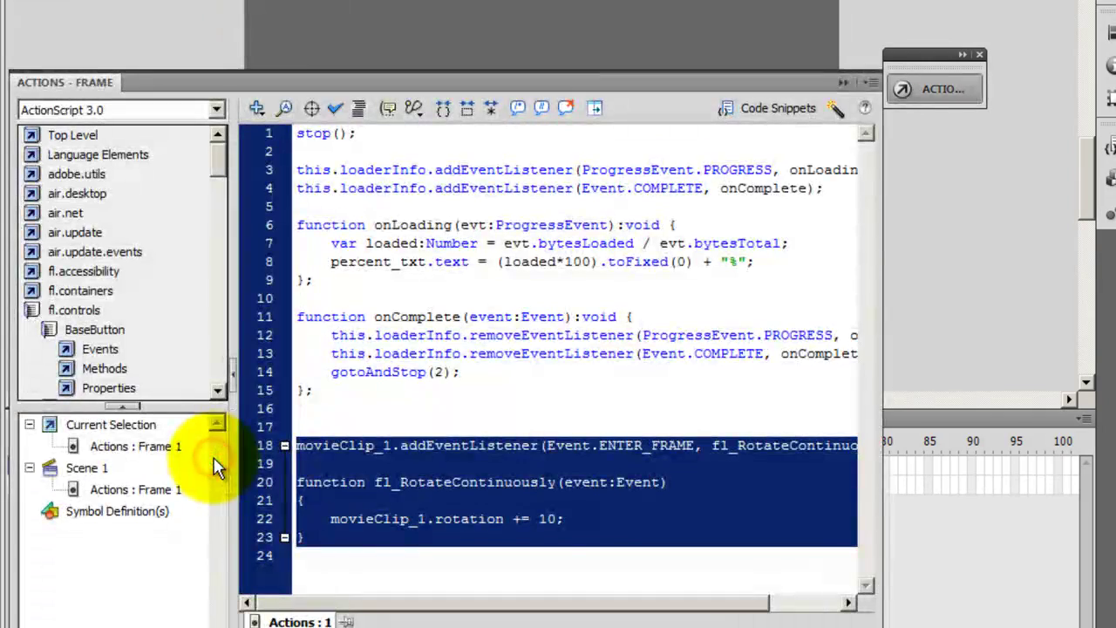
{"action": "left_click", "coordinate": [411, 399]}
{"action": "left_click_drag", "start_coordinate": [330, 371], "coordinate": [460, 374]}
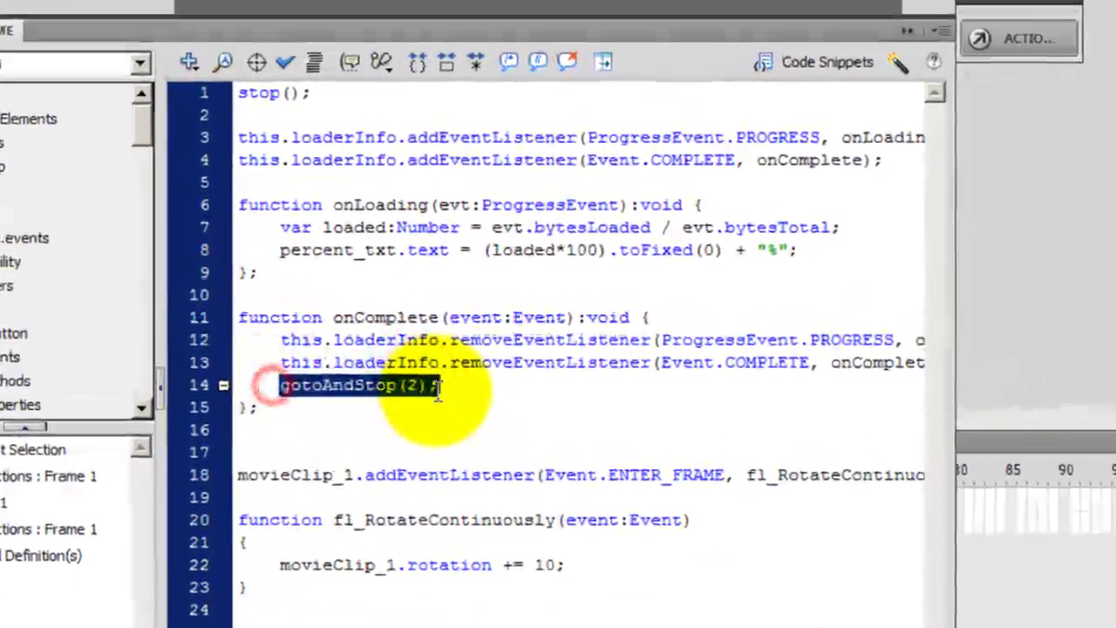